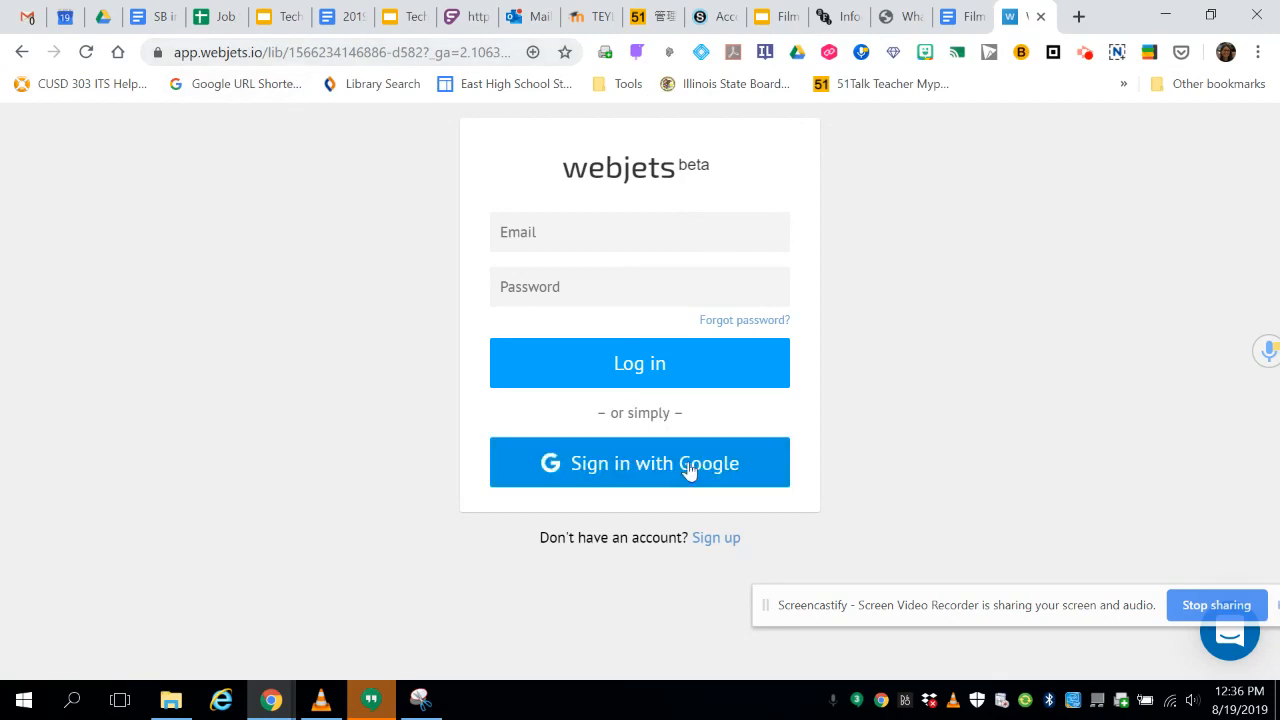
- Sign in with the Google account, close the account details and open the Welcome board
left_click(627, 473)
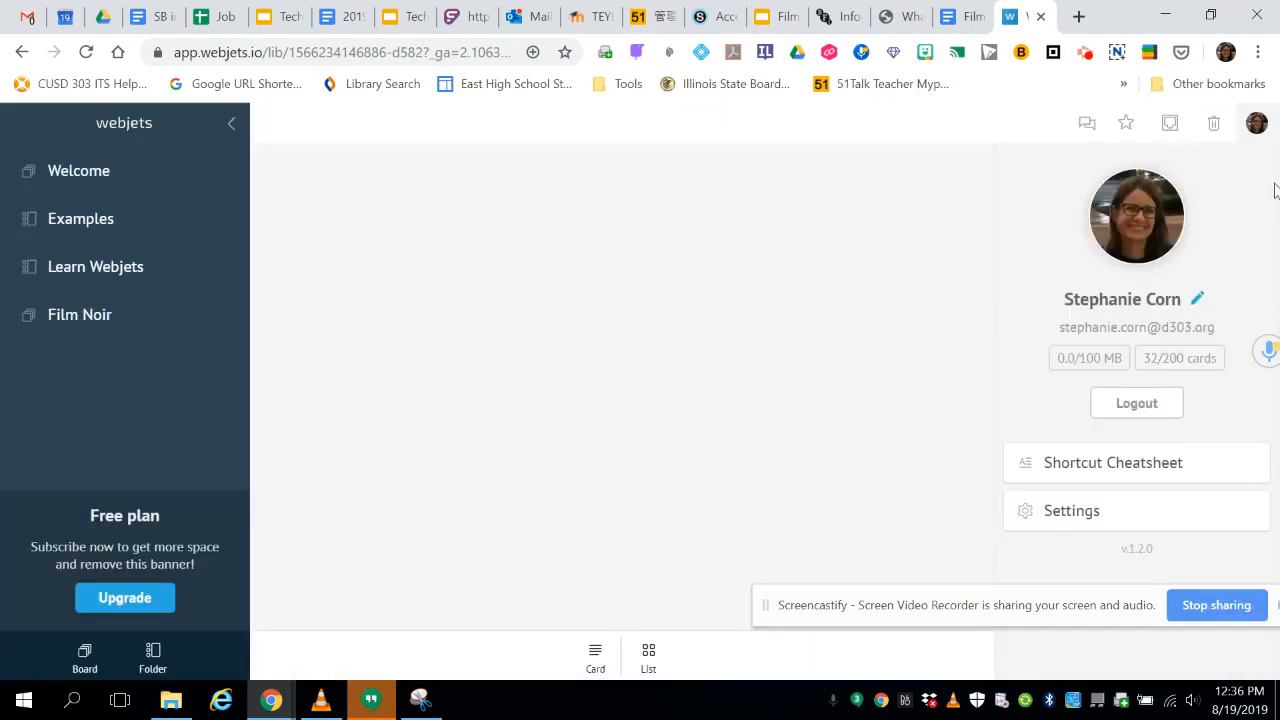
left_click(1253, 137)
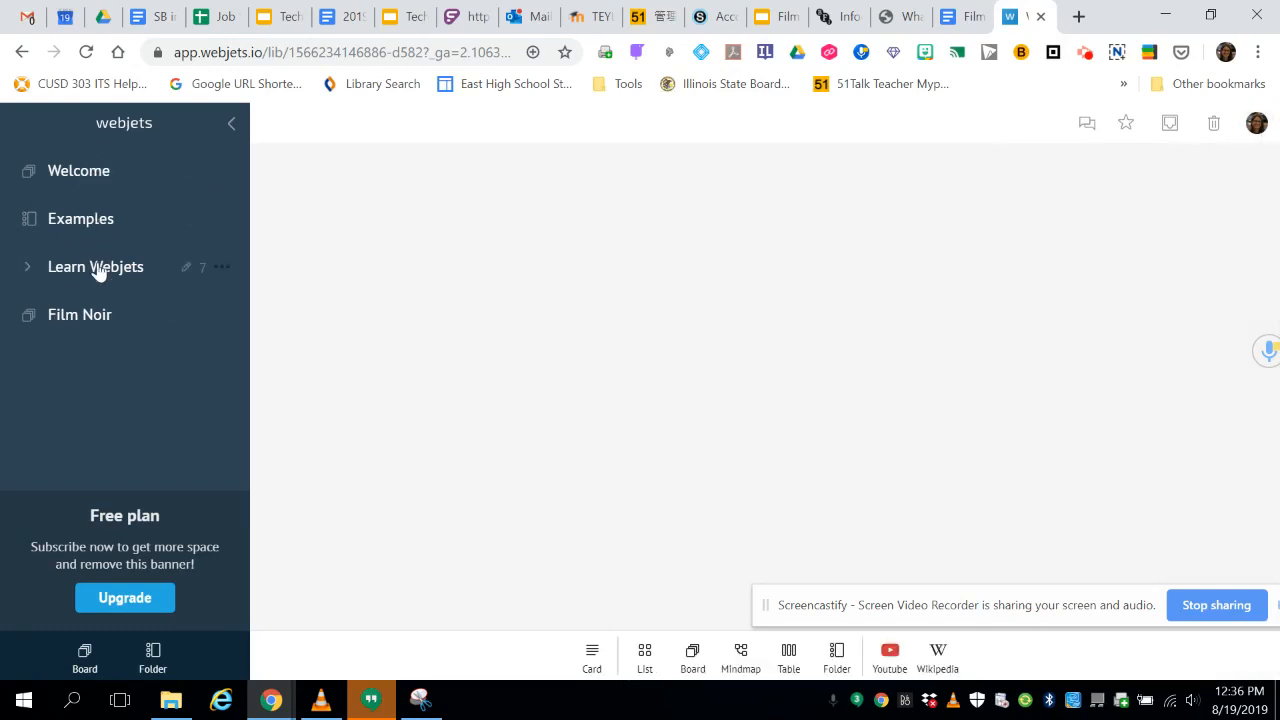
left_click(92, 172)
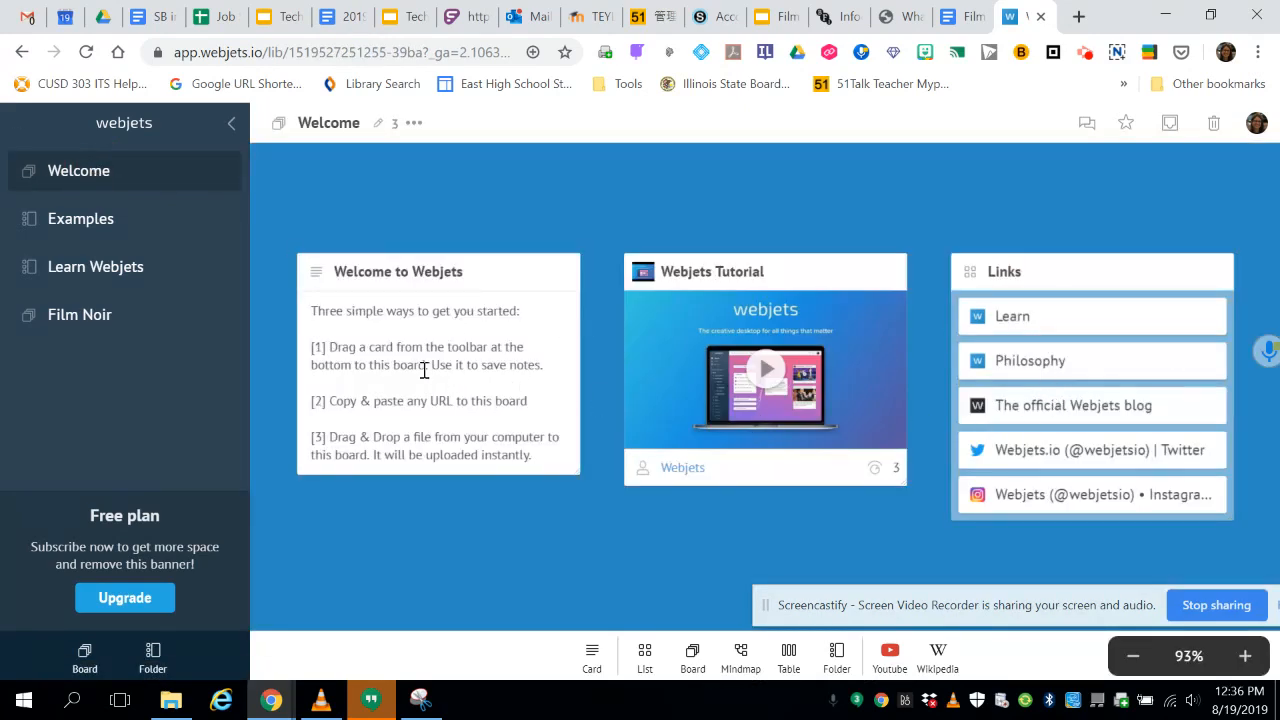
- Expand the Examples and Learn Webjets folders to review their contents, and collapse both again
left_click(89, 229)
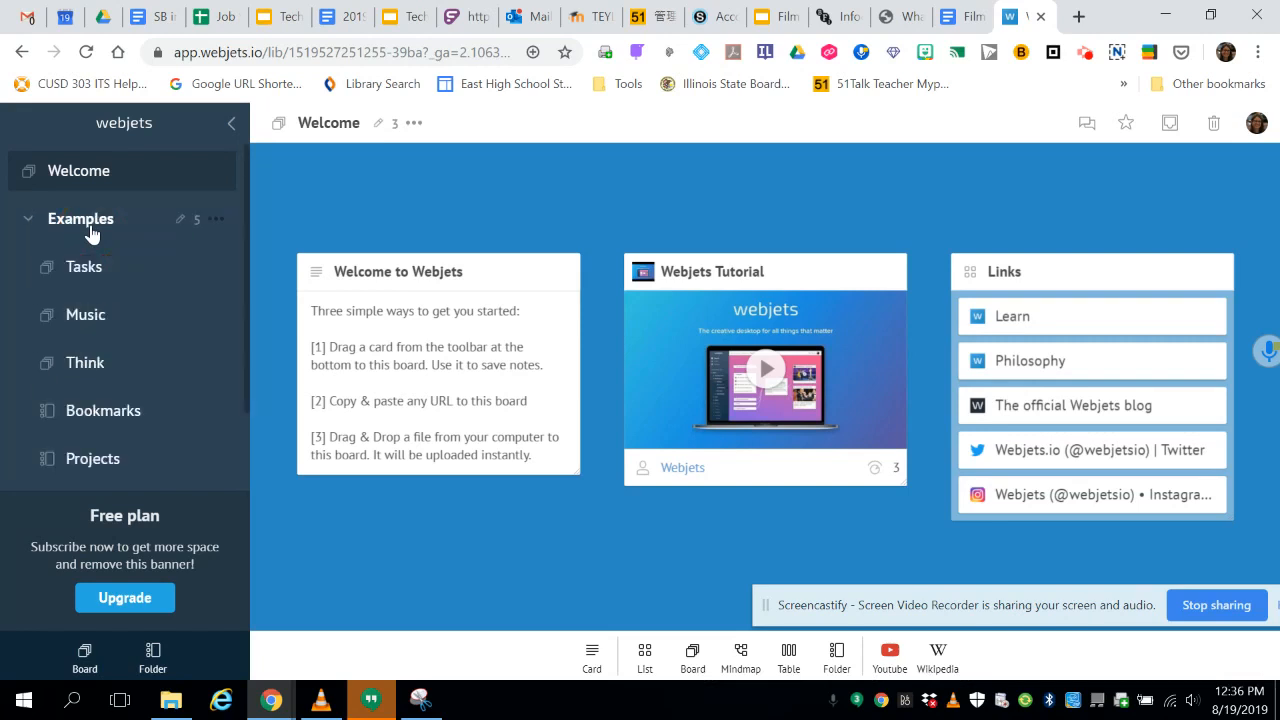
scroll(114, 275, "down", 2)
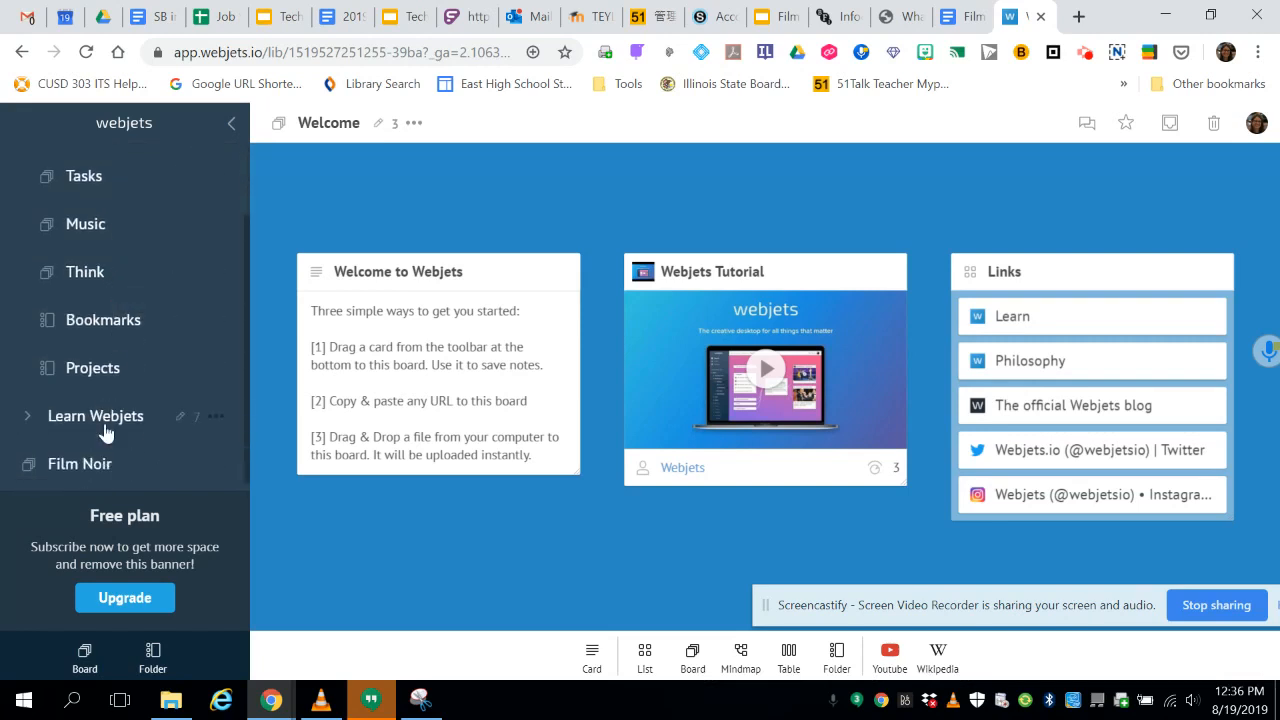
left_click(106, 430)
scroll(106, 430, "down", 4)
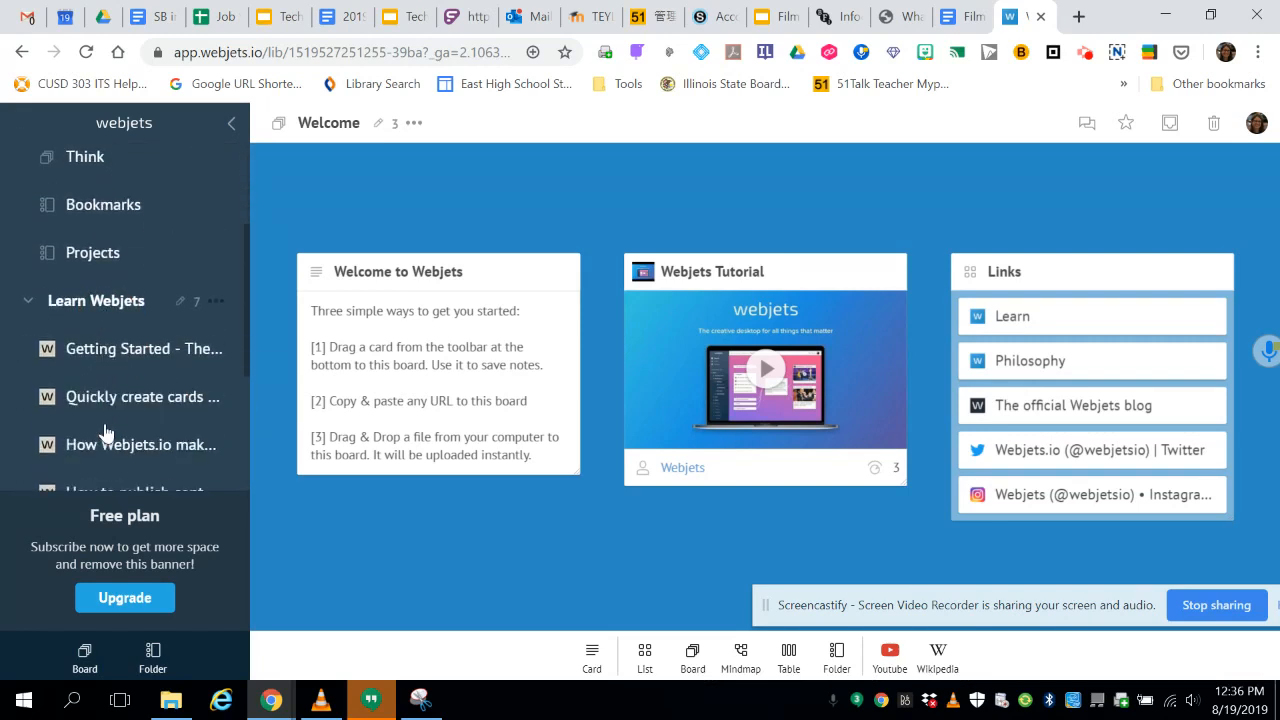
scroll(110, 345, "down", 3)
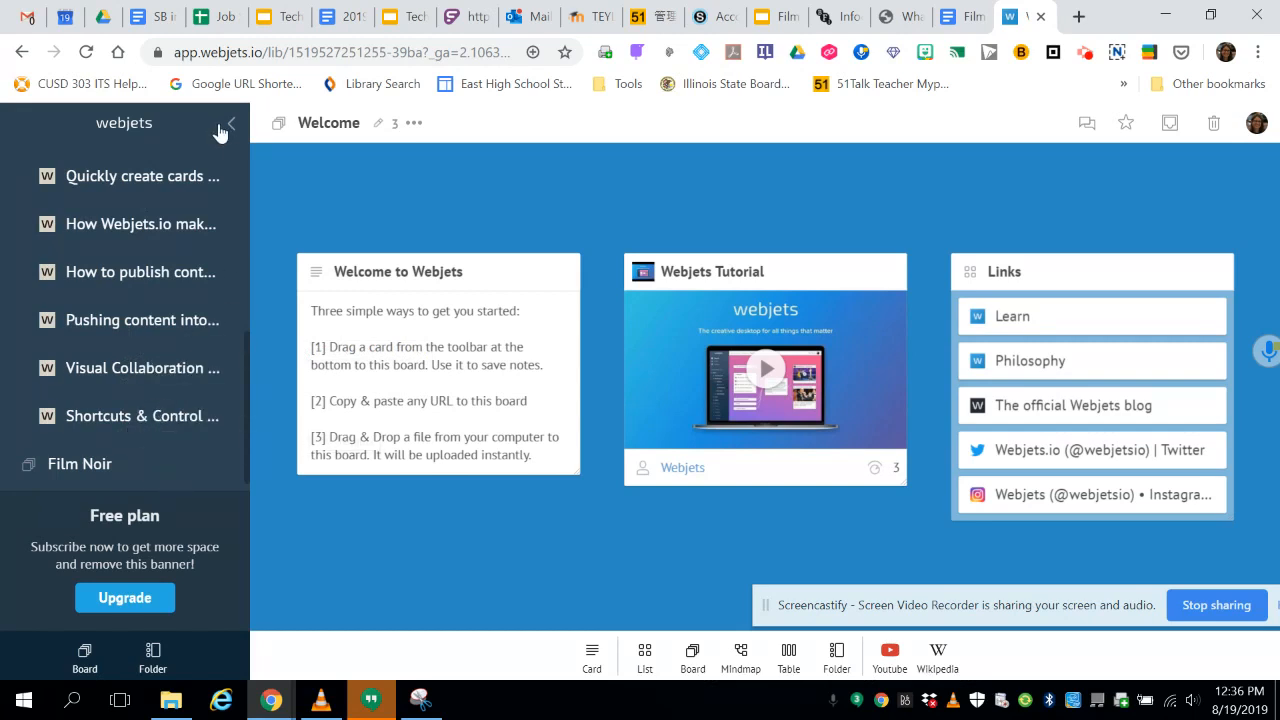
scroll(150, 231, "up", 3)
scroll(150, 231, "up", 3)
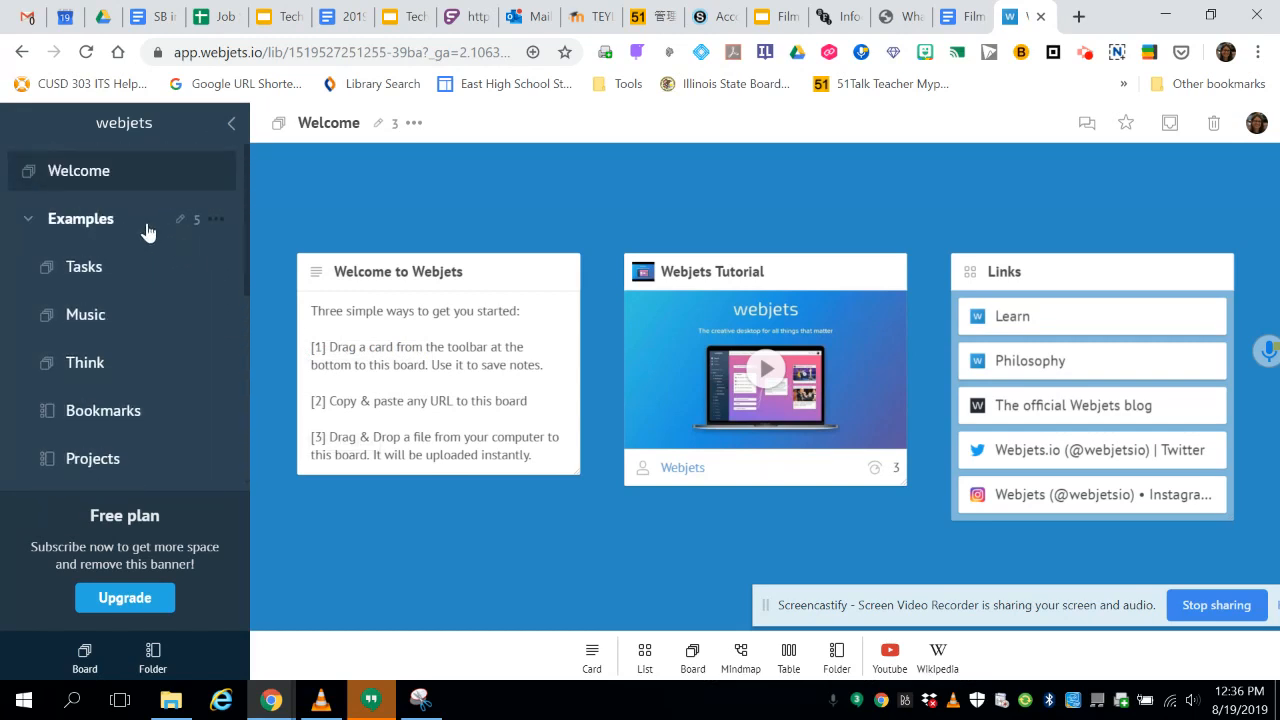
left_click(26, 222)
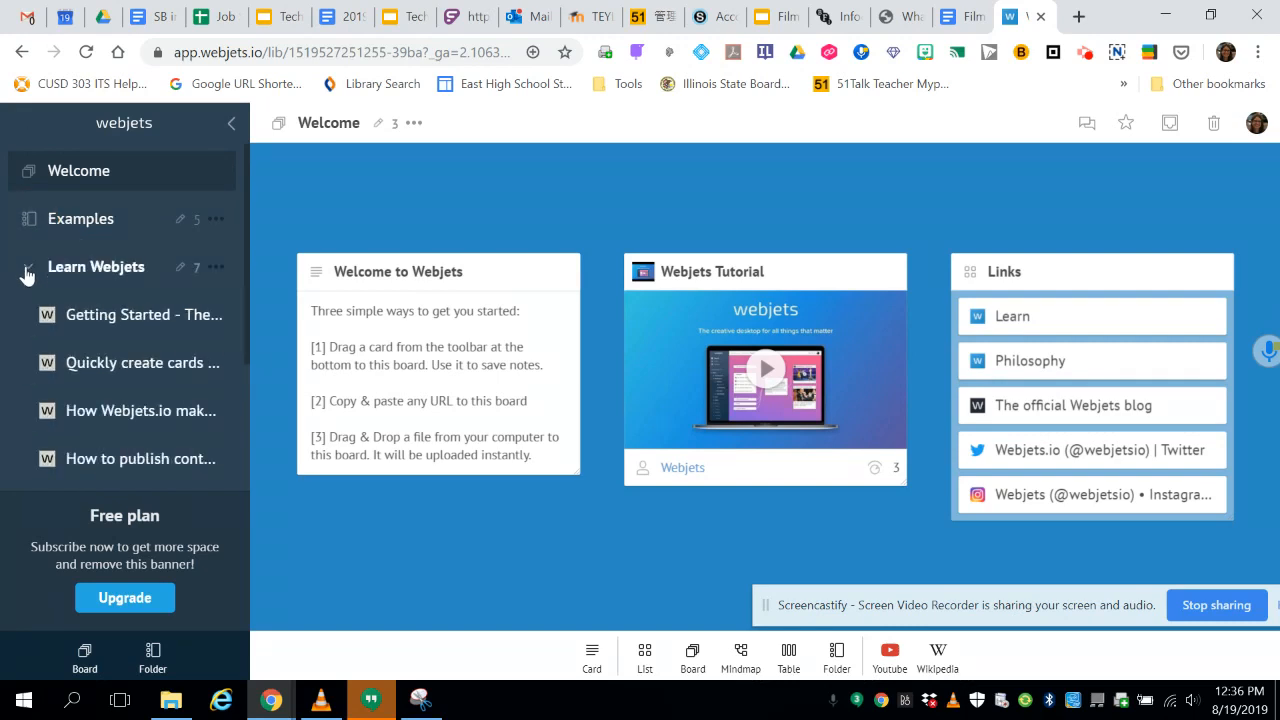
left_click(26, 266)
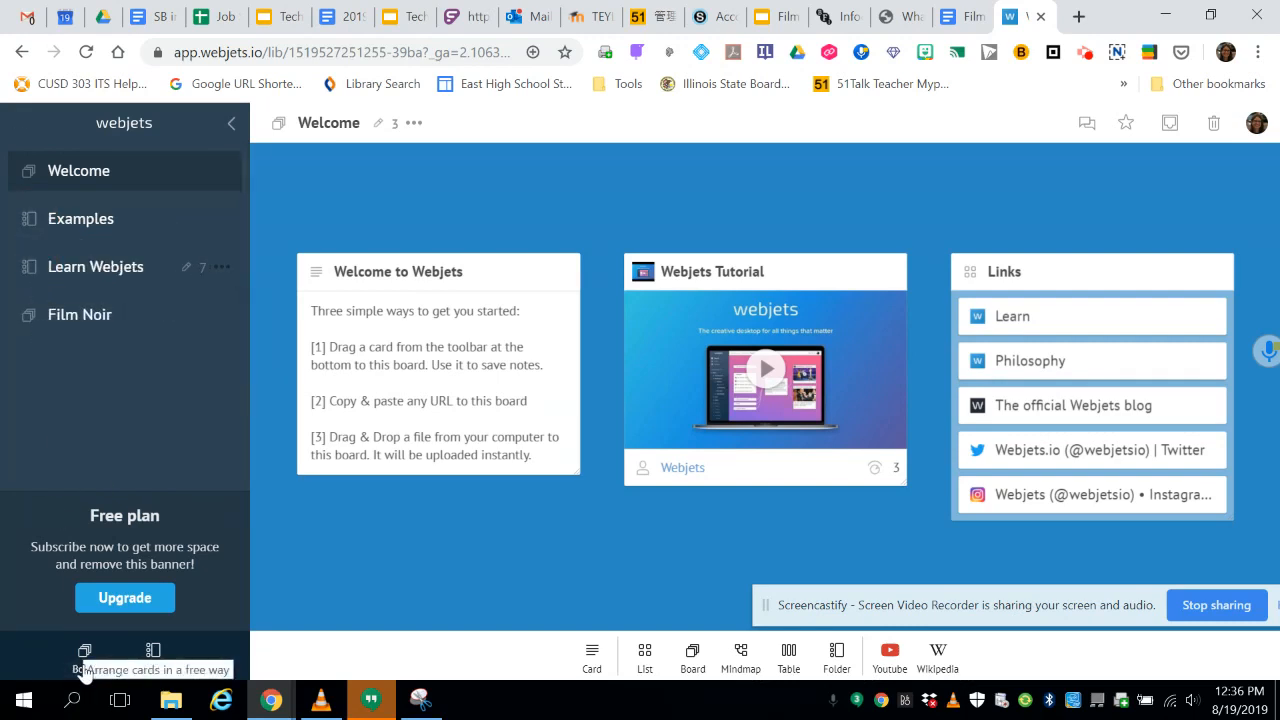
- Create a new board below Film Noir and add a card with the text "Directions" to it
left_click_drag(85, 672, 67, 402)
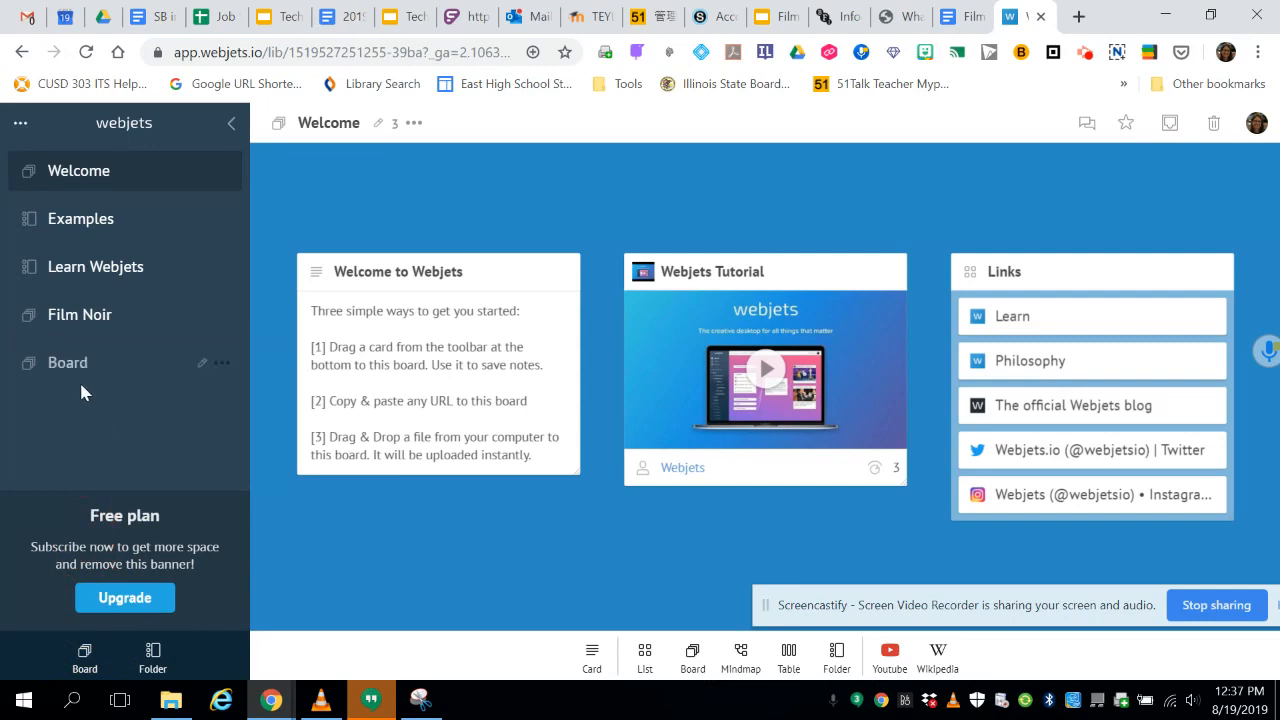
left_click(71, 366)
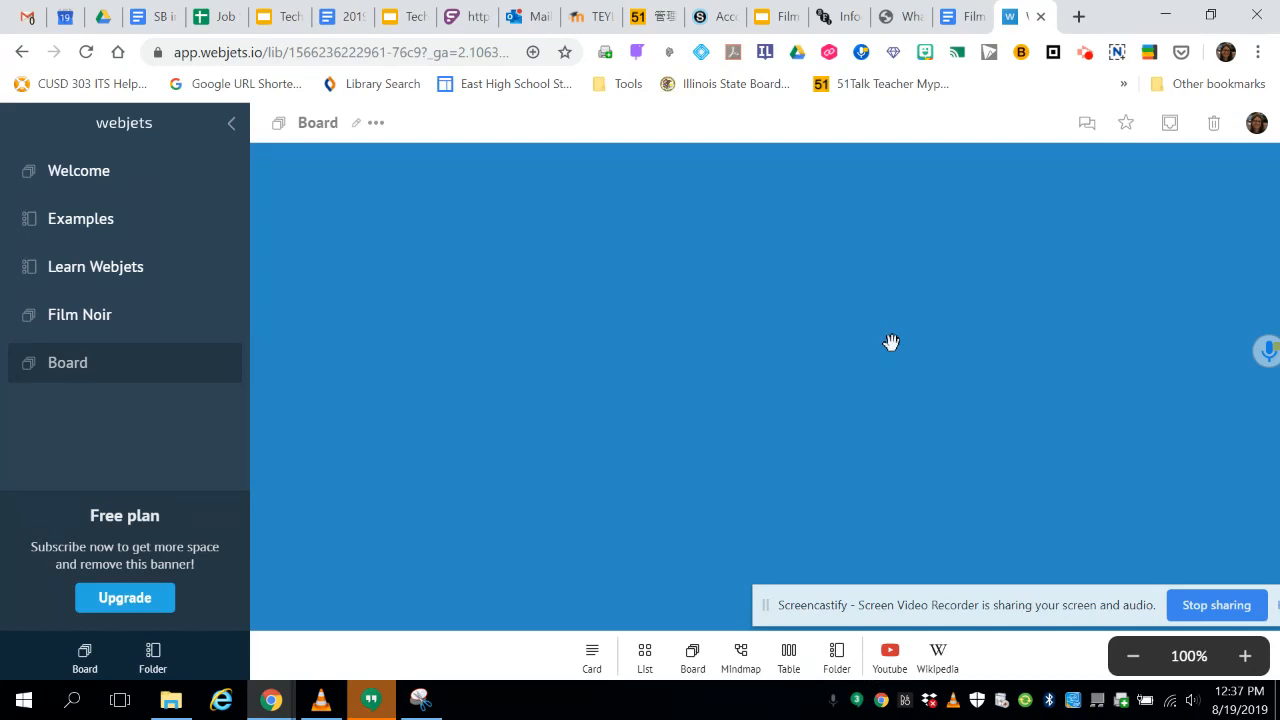
left_click_drag(590, 658, 709, 325)
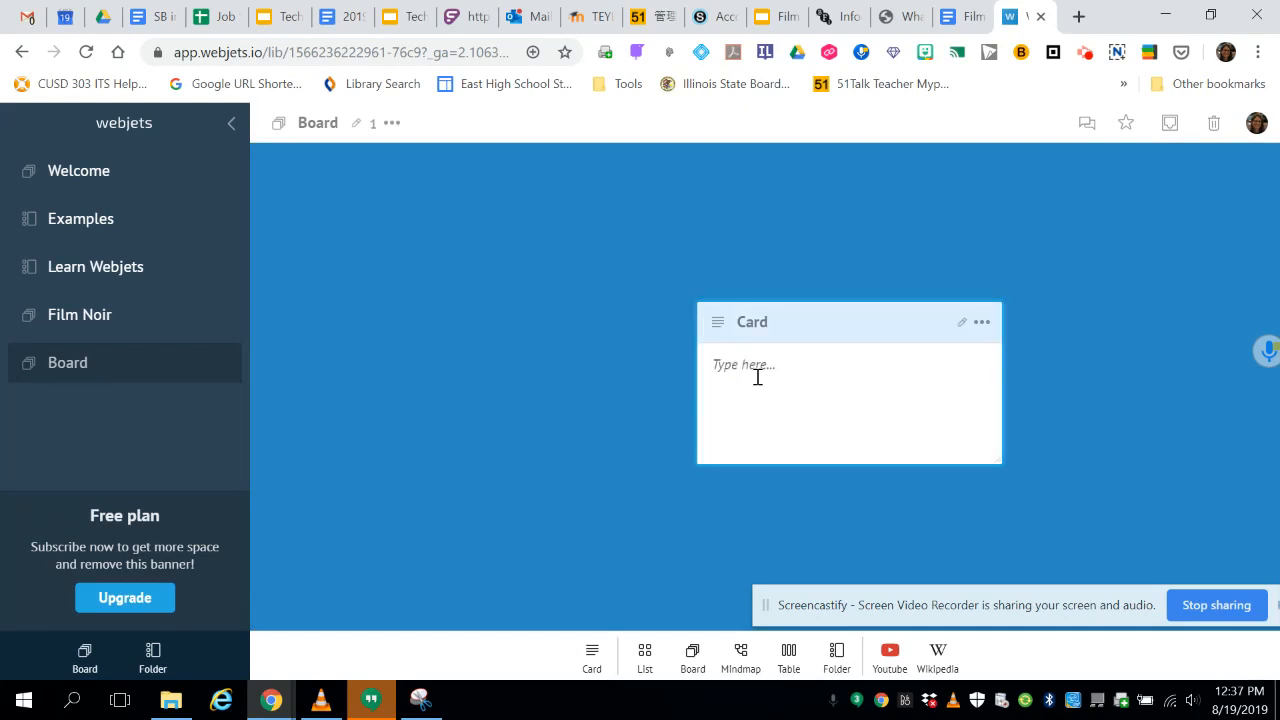
type("Directions")
- Open the Film Noir board and review its sharing settings, including the e-mail invitation field, without inviting anyone
left_click(72, 324)
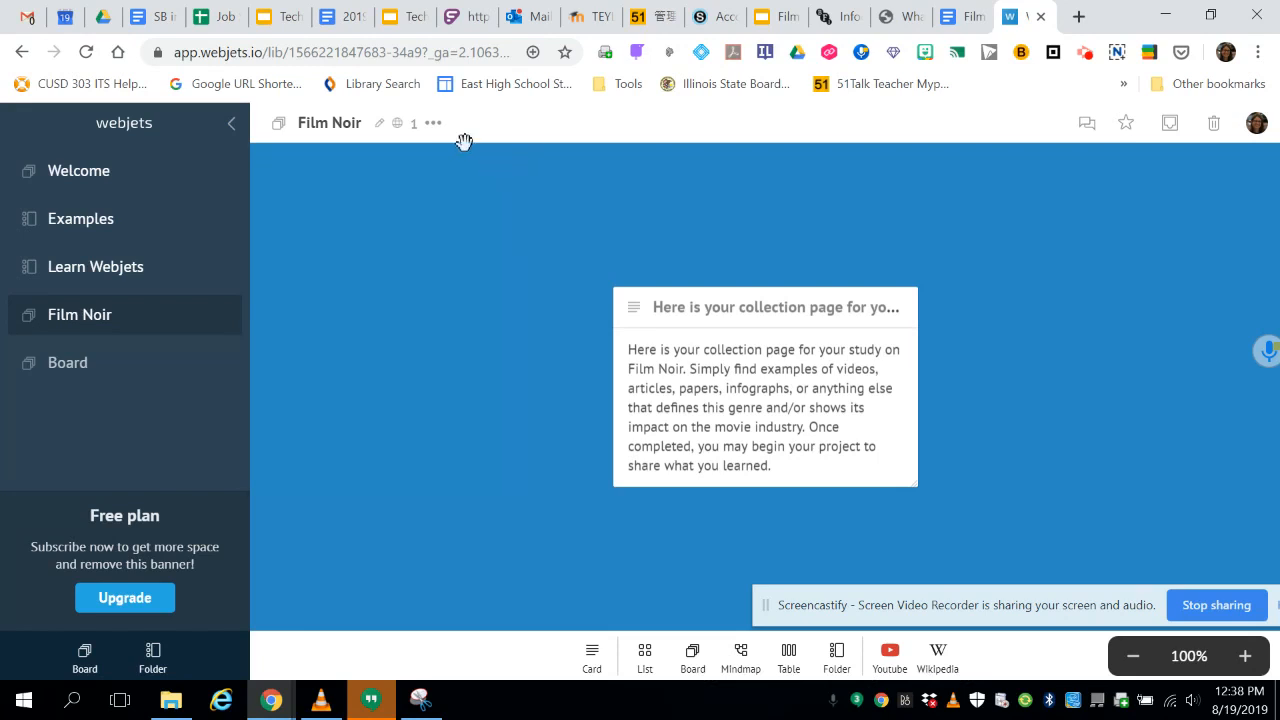
left_click(434, 124)
left_click(503, 250)
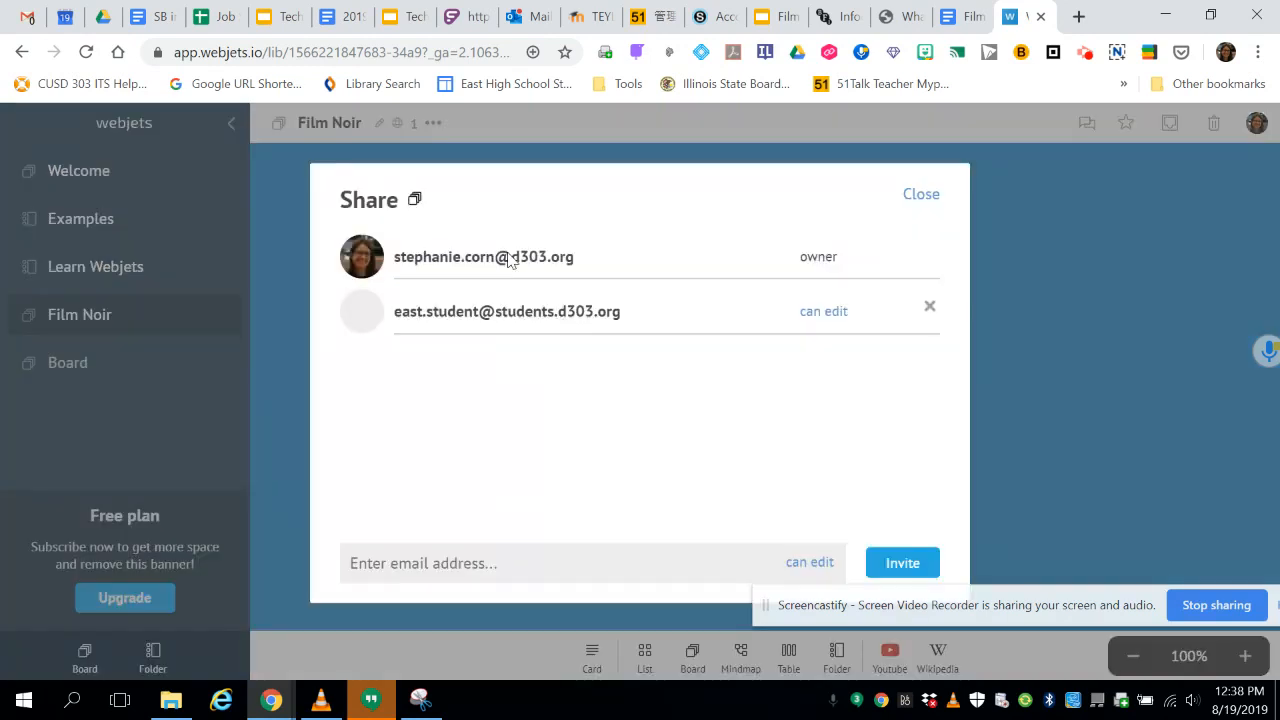
left_click(428, 566)
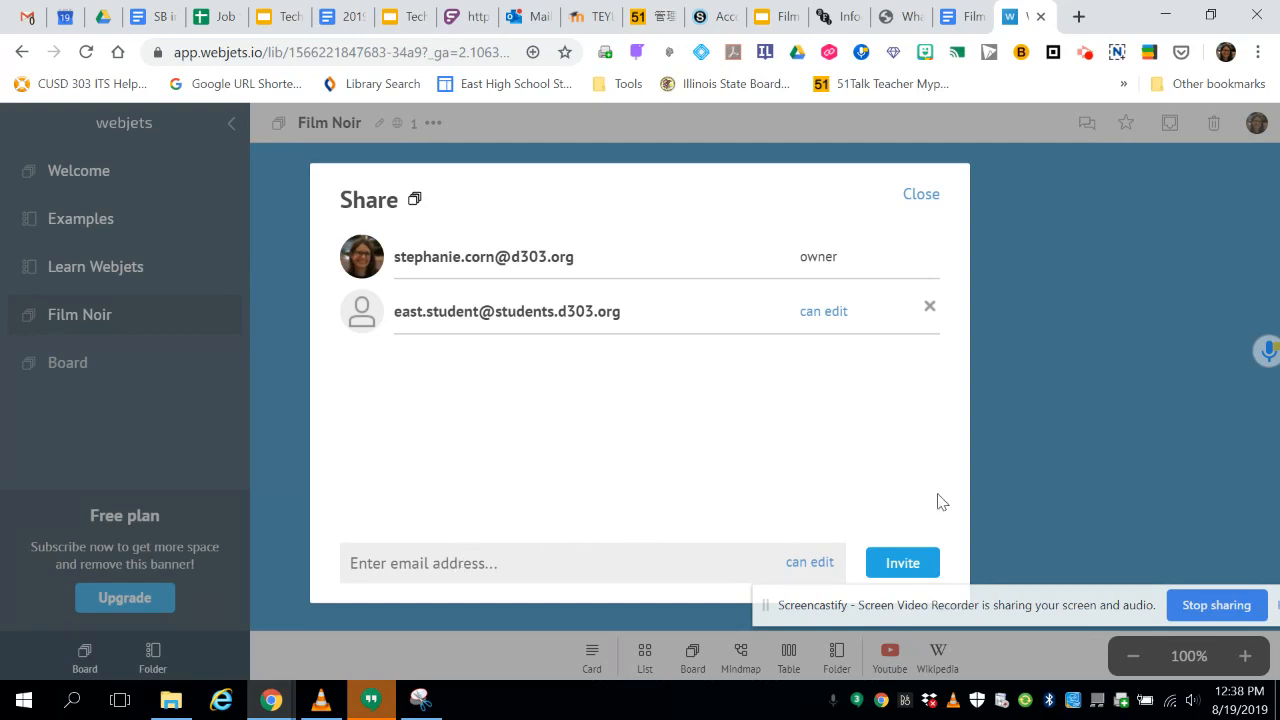
left_click(922, 195)
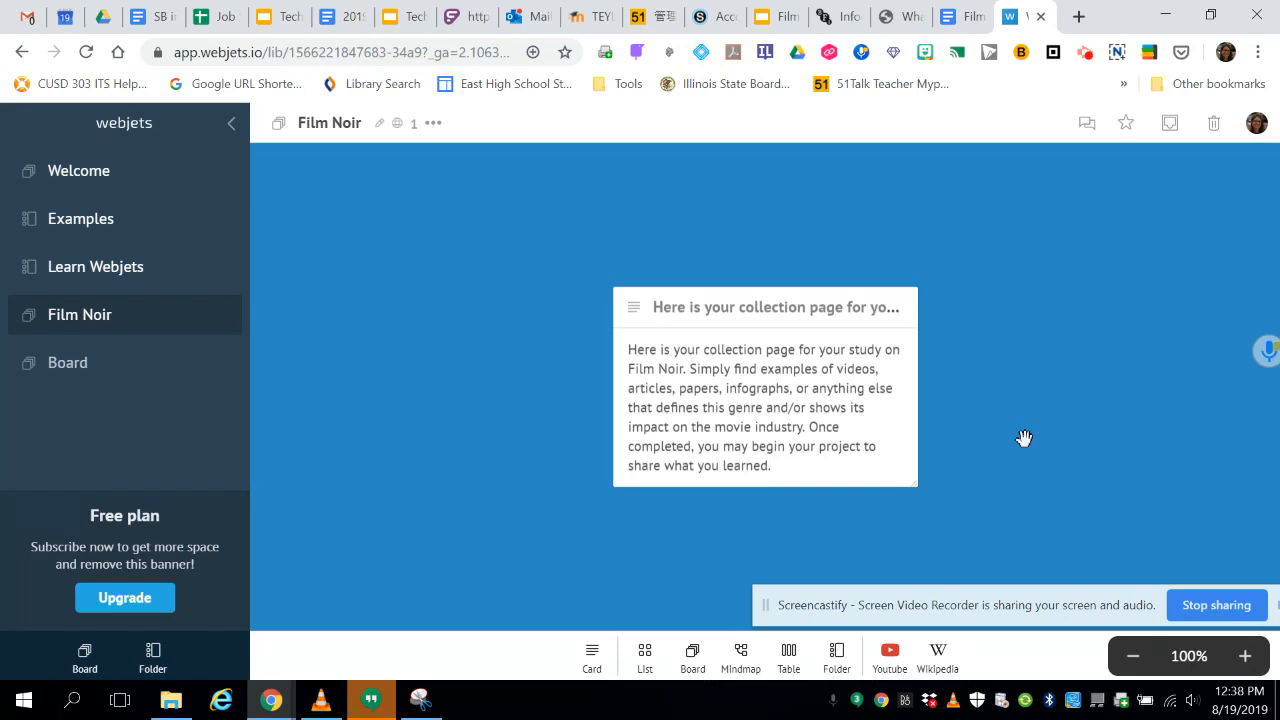
- Add a YouTube search card above and to the right of the Film Noir instructions card and search it for "film noir"
left_click(886, 670)
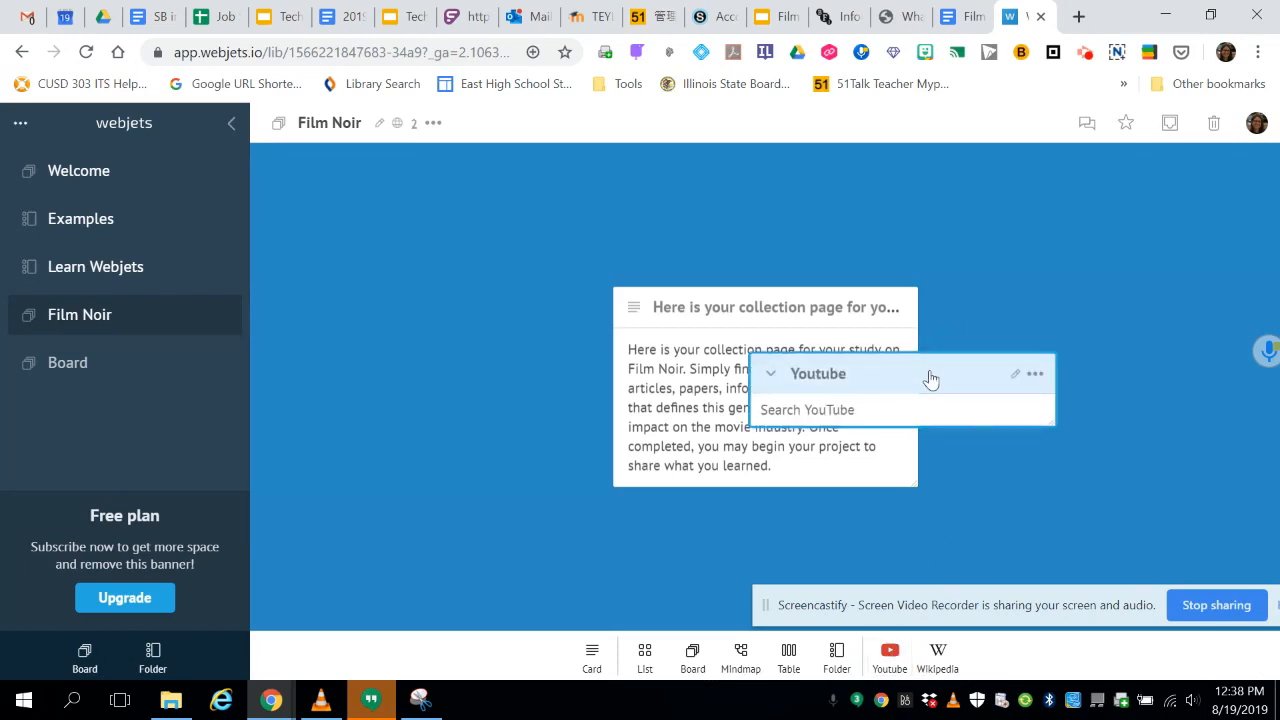
left_click_drag(931, 374, 1129, 237)
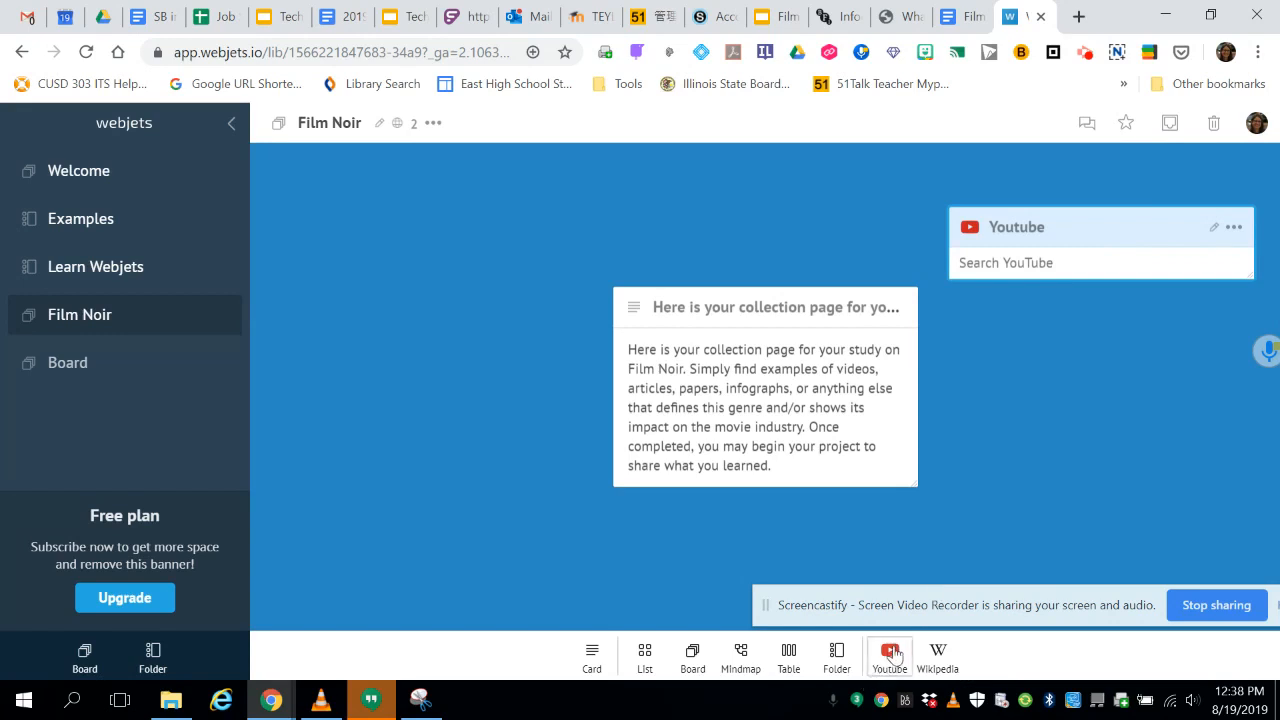
left_click(1095, 264)
type("film noir")
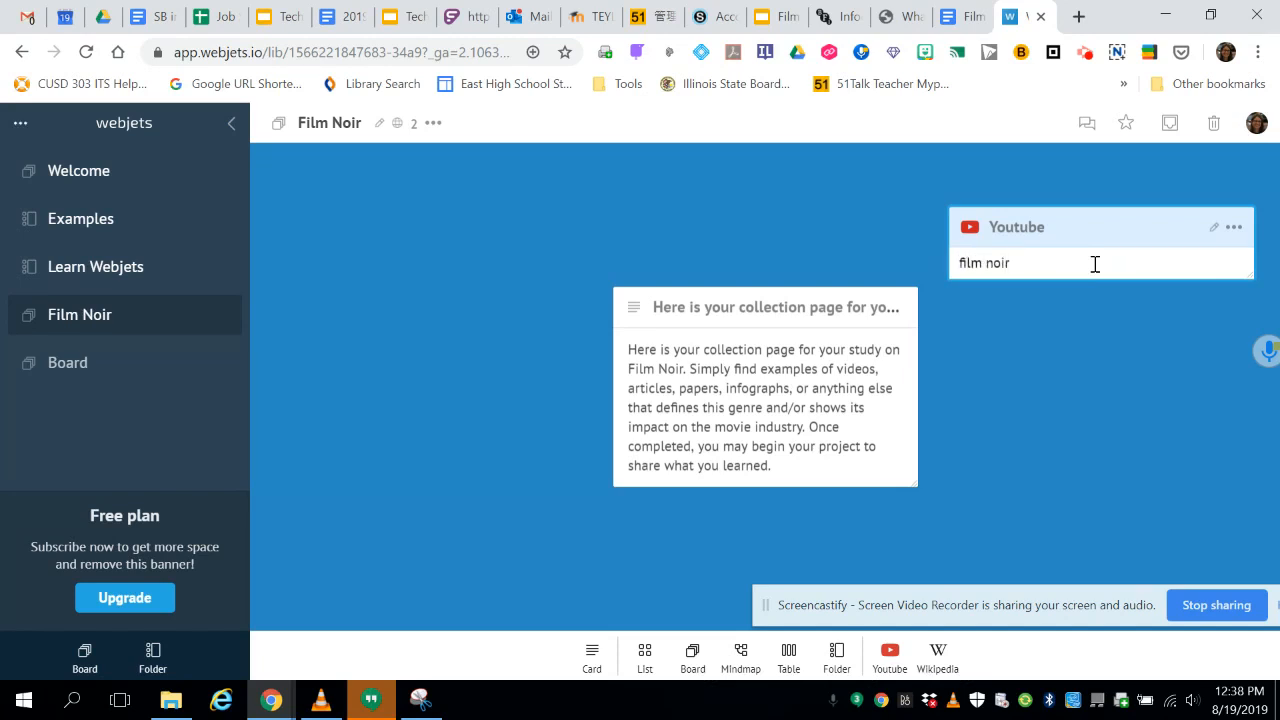
key("Return")
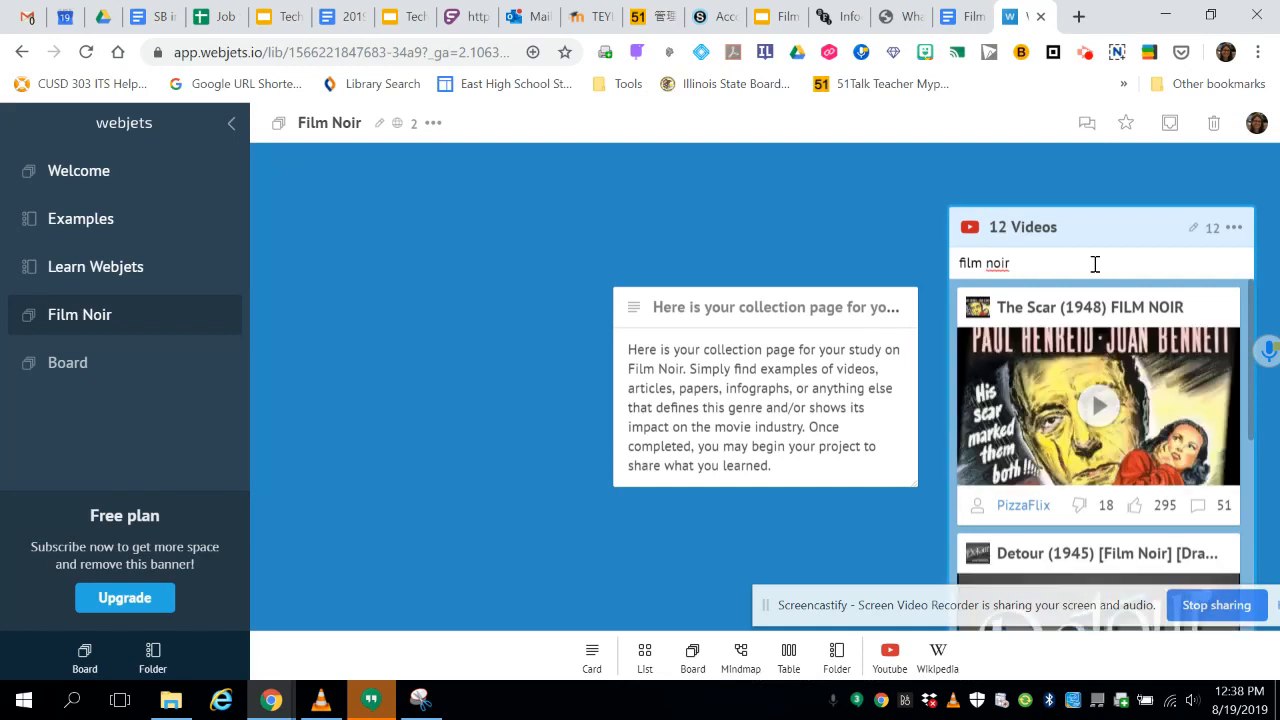
- Browse the YouTube results and briefly play the "Defining Film Noir" video, pausing it after a few seconds
scroll(1190, 340, "down", 2)
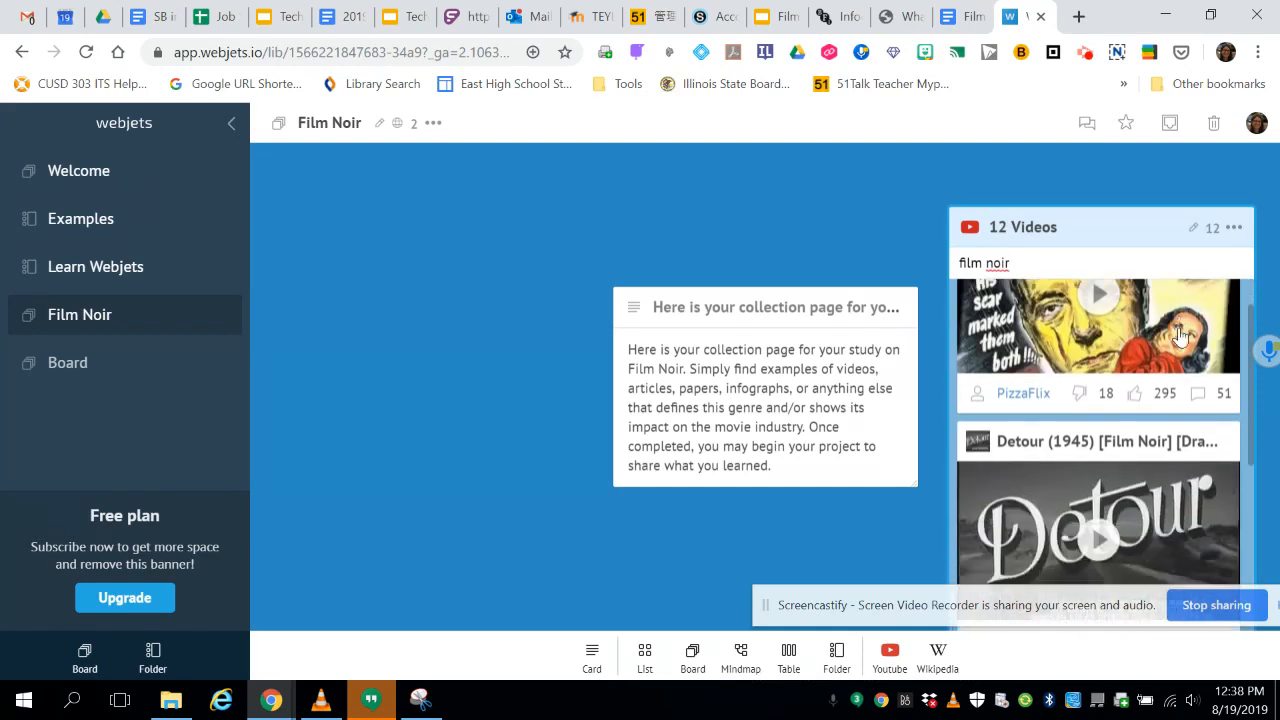
scroll(1182, 336, "down", 4)
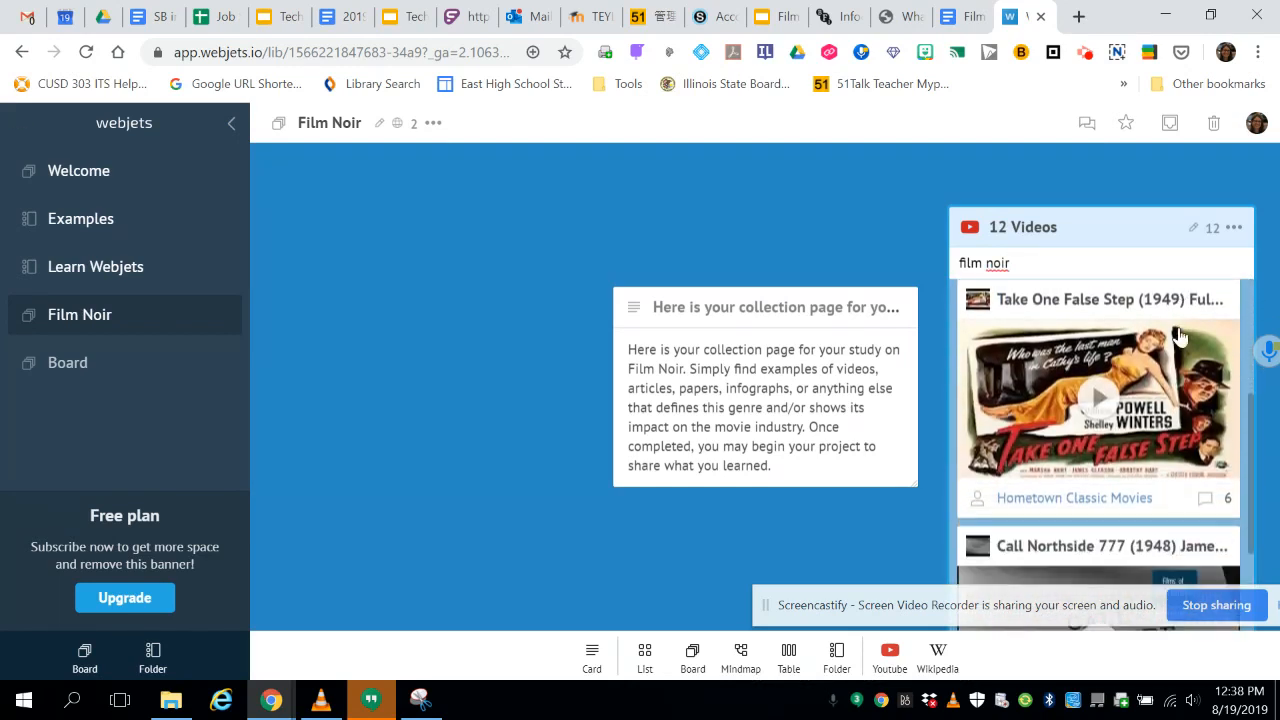
scroll(1182, 337, "down", 3)
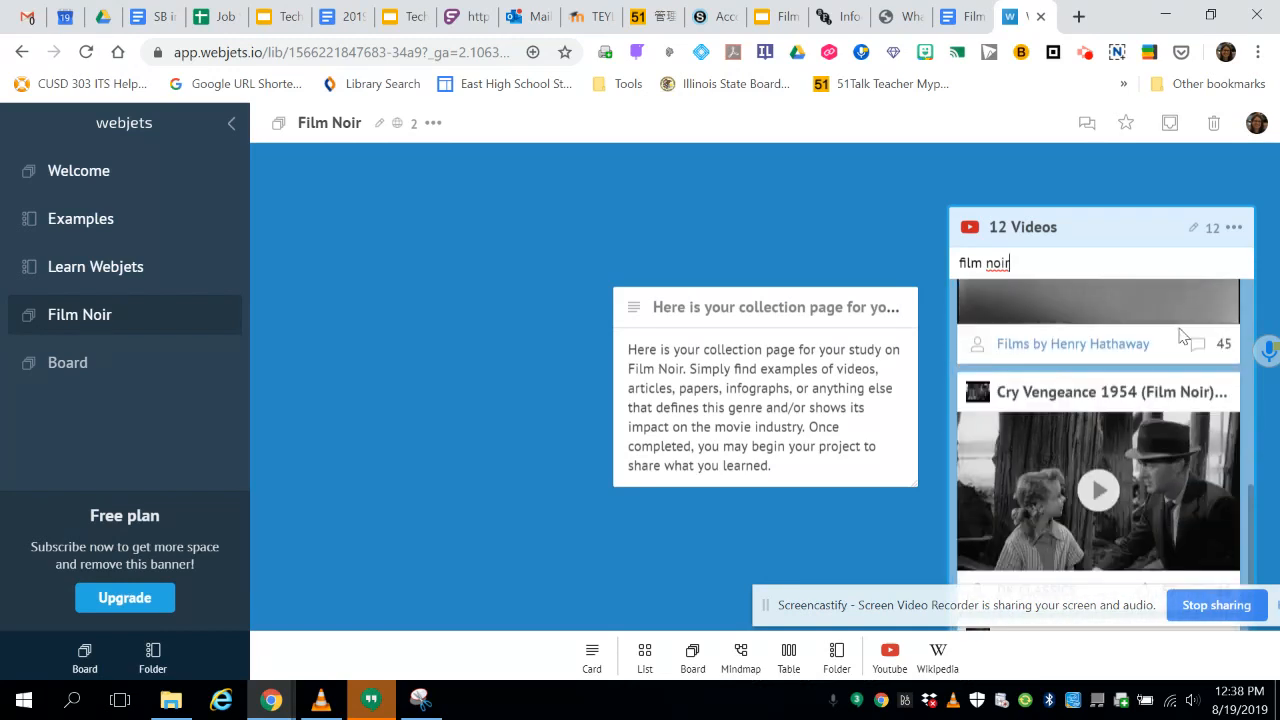
scroll(1182, 337, "down", 3)
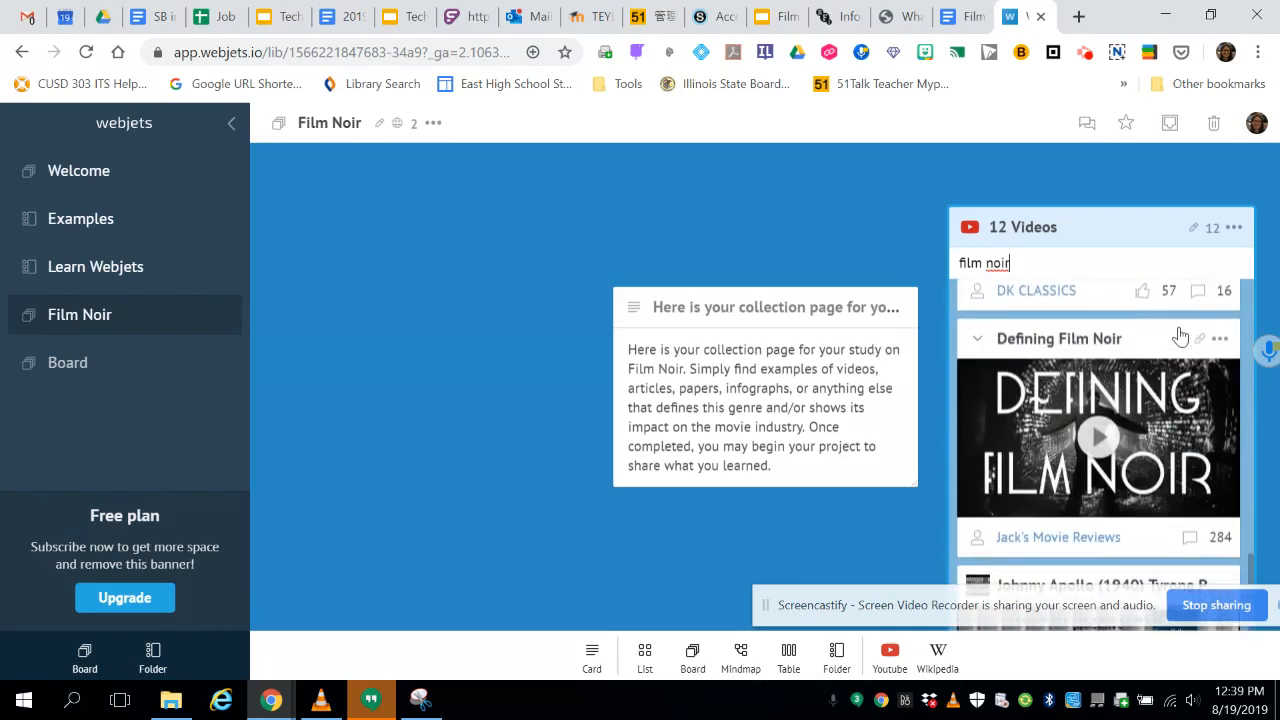
left_click(1096, 440)
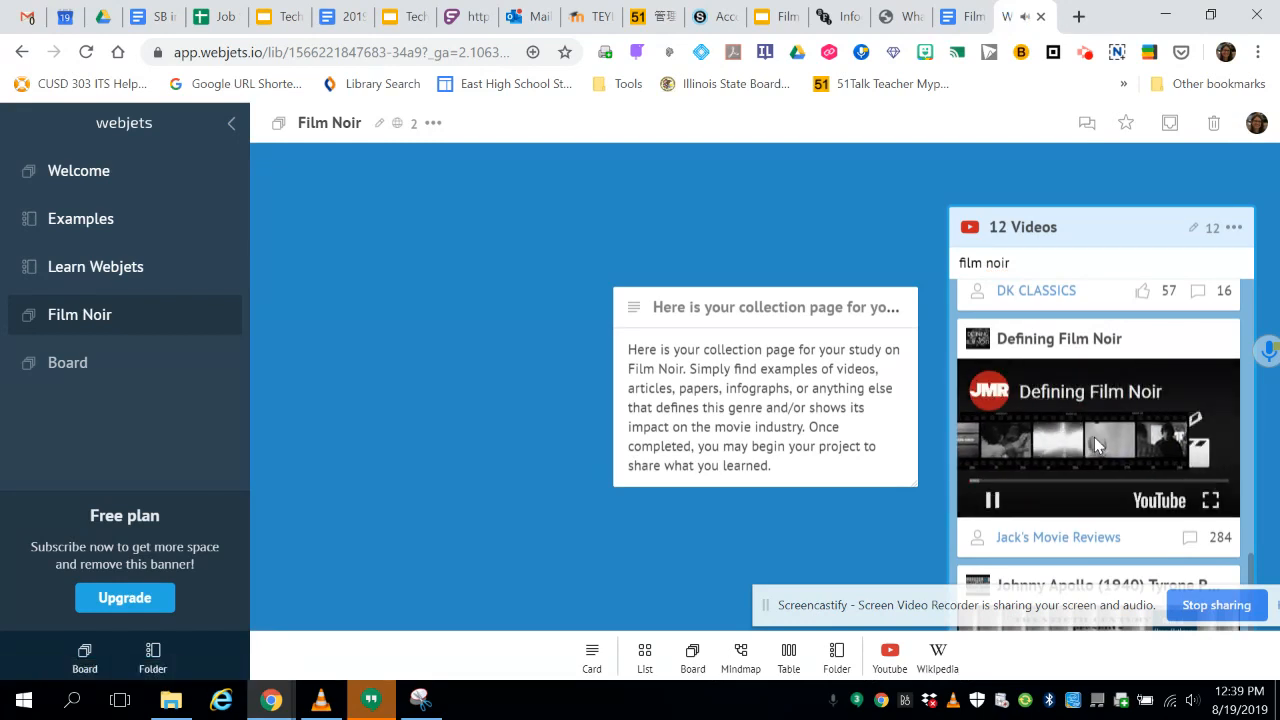
left_click(992, 500)
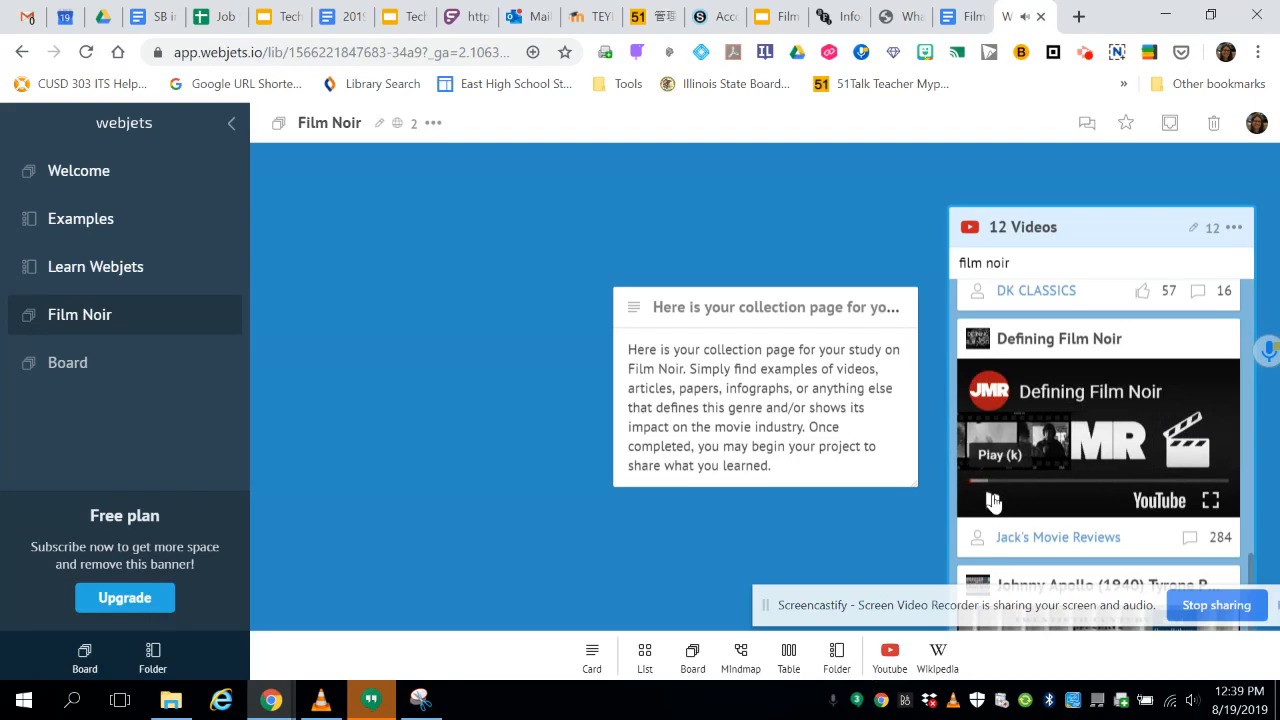
- Place the "Defining Film Noir" video on the board left of the instructions card and remove the YouTube search card
left_click_drag(1077, 362, 415, 201)
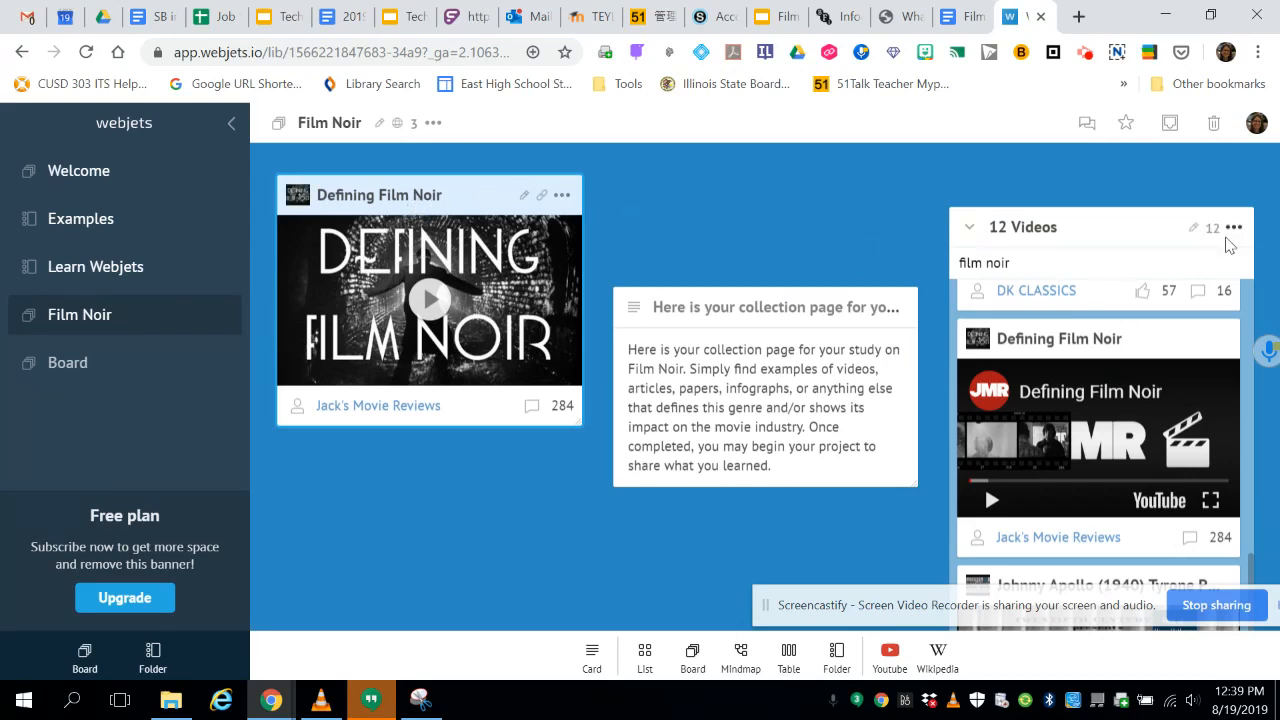
left_click(1234, 228)
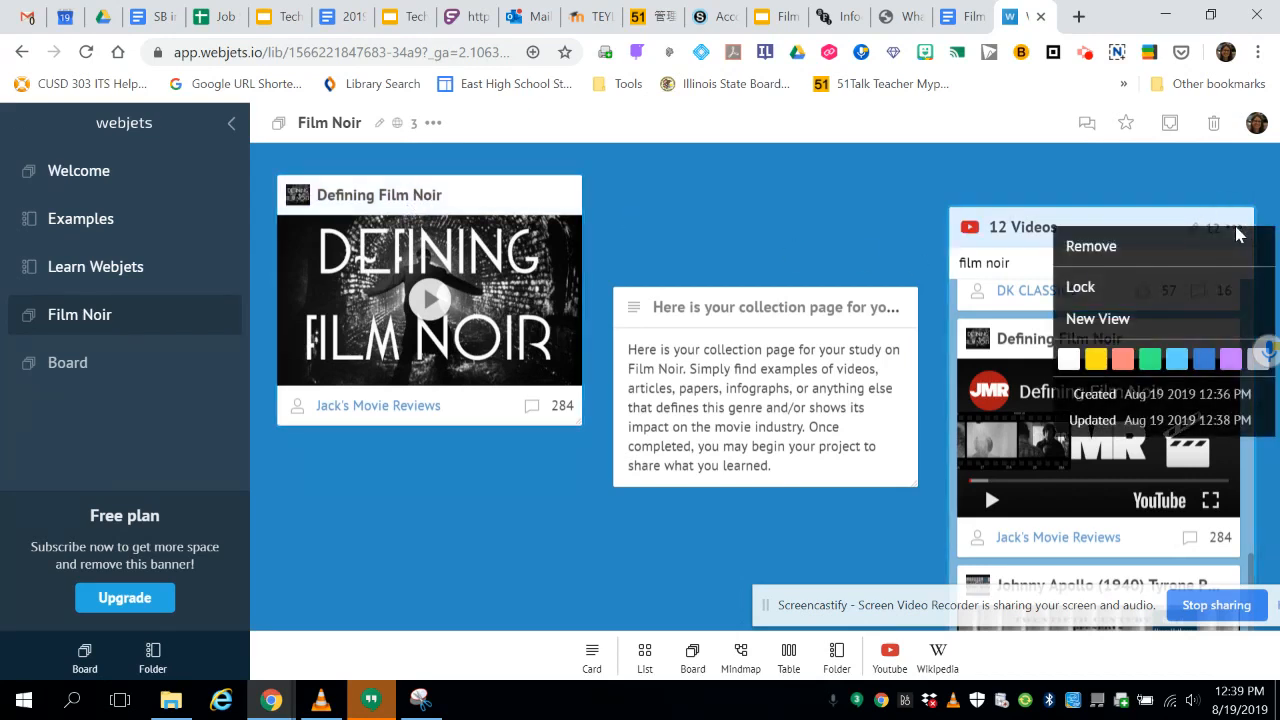
left_click(1186, 242)
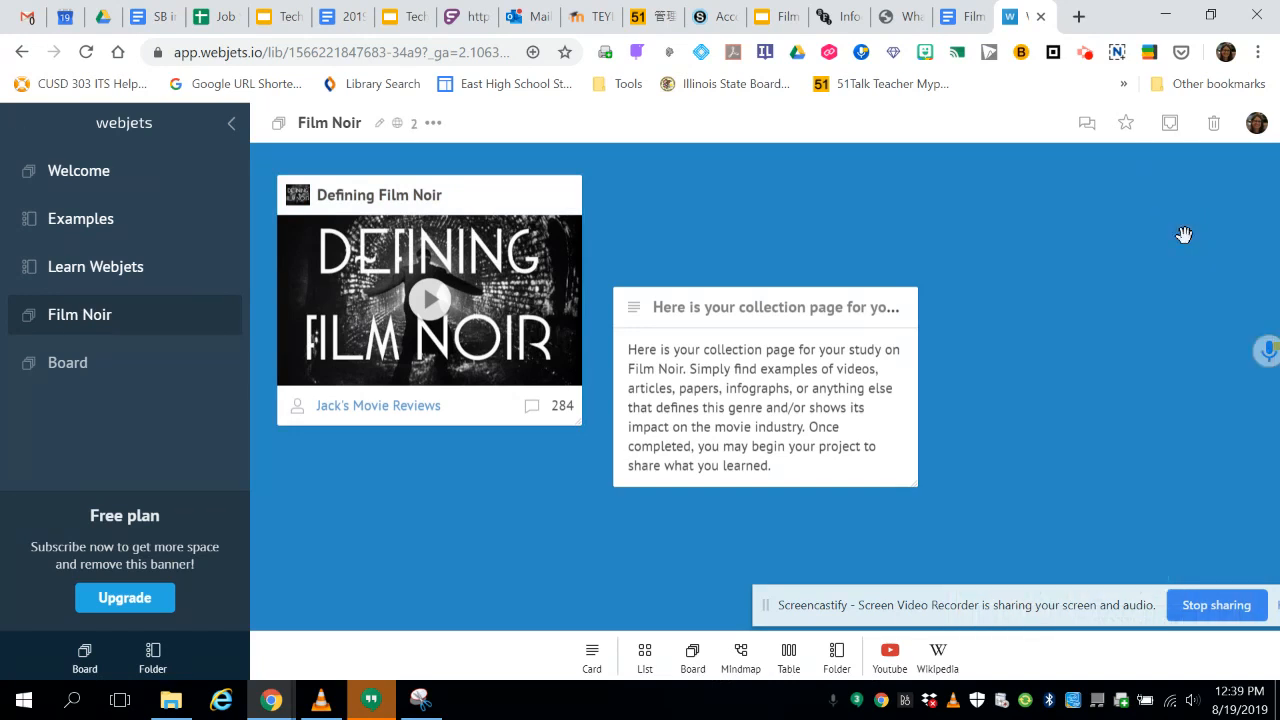
- Add a Wikipedia search card above and to the right of the instructions card and search it for "film noir"
left_click(939, 658)
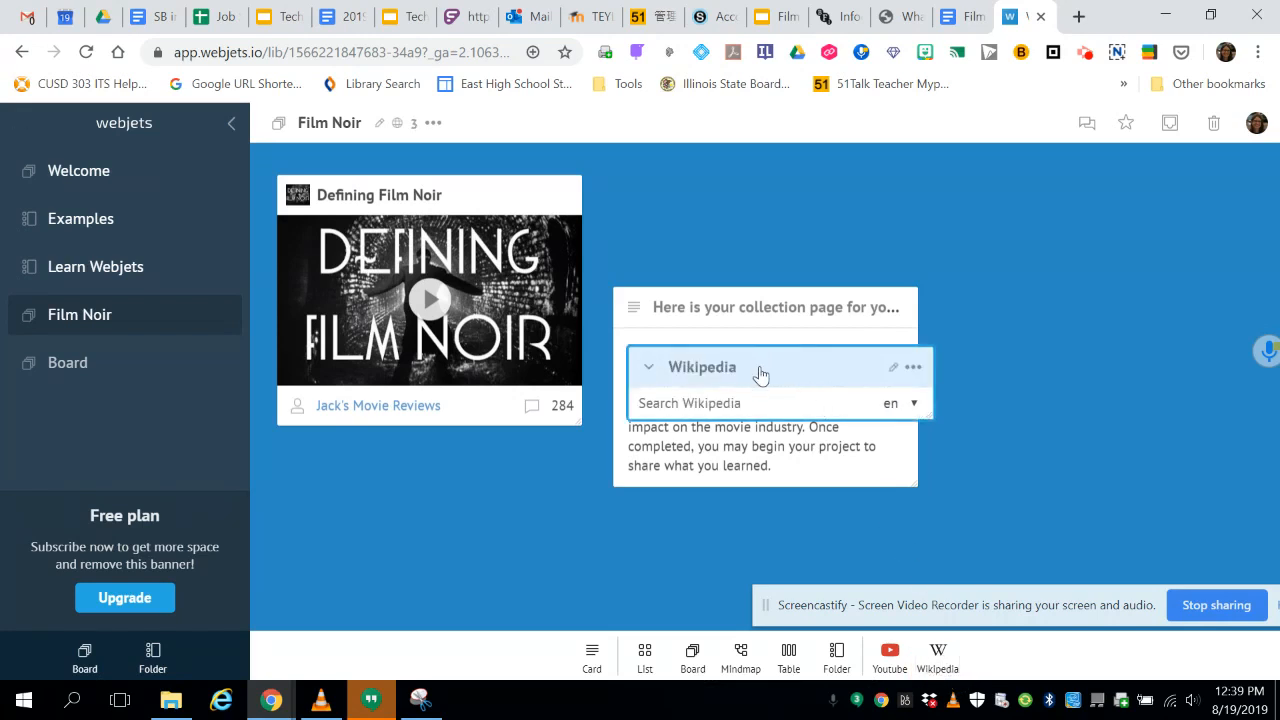
left_click_drag(760, 374, 1074, 213)
left_click(1049, 247)
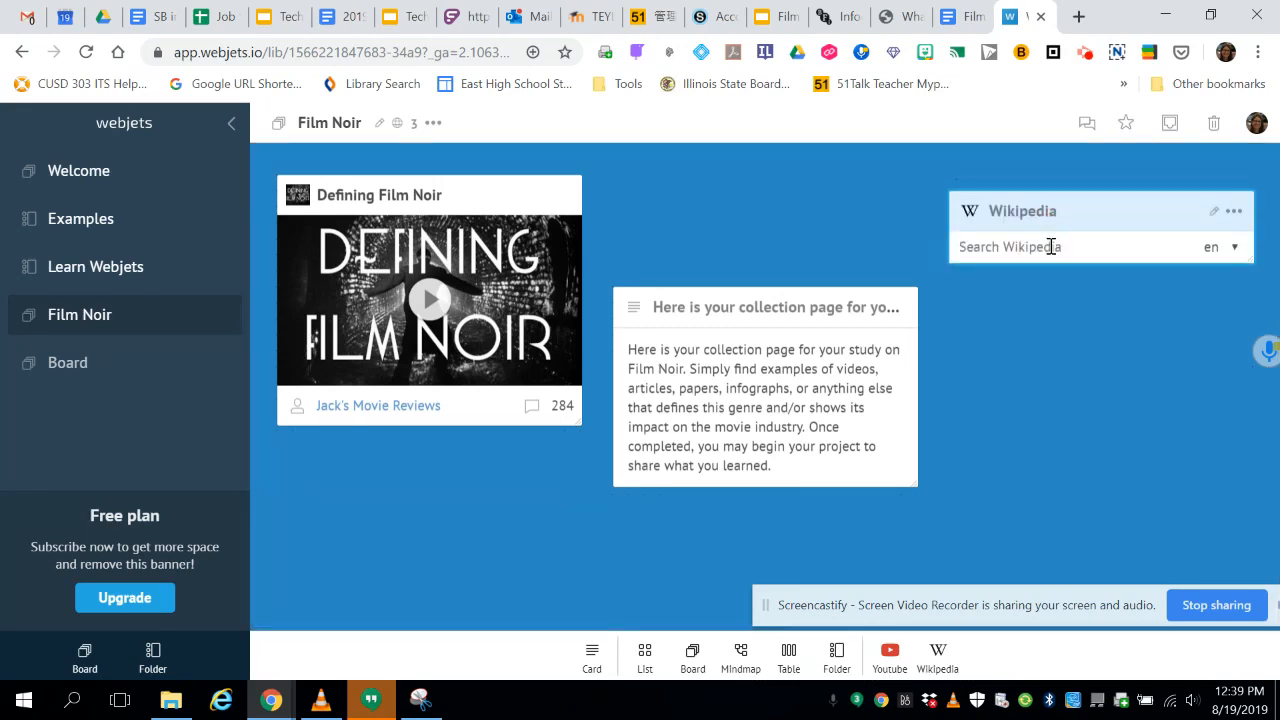
type("film noir")
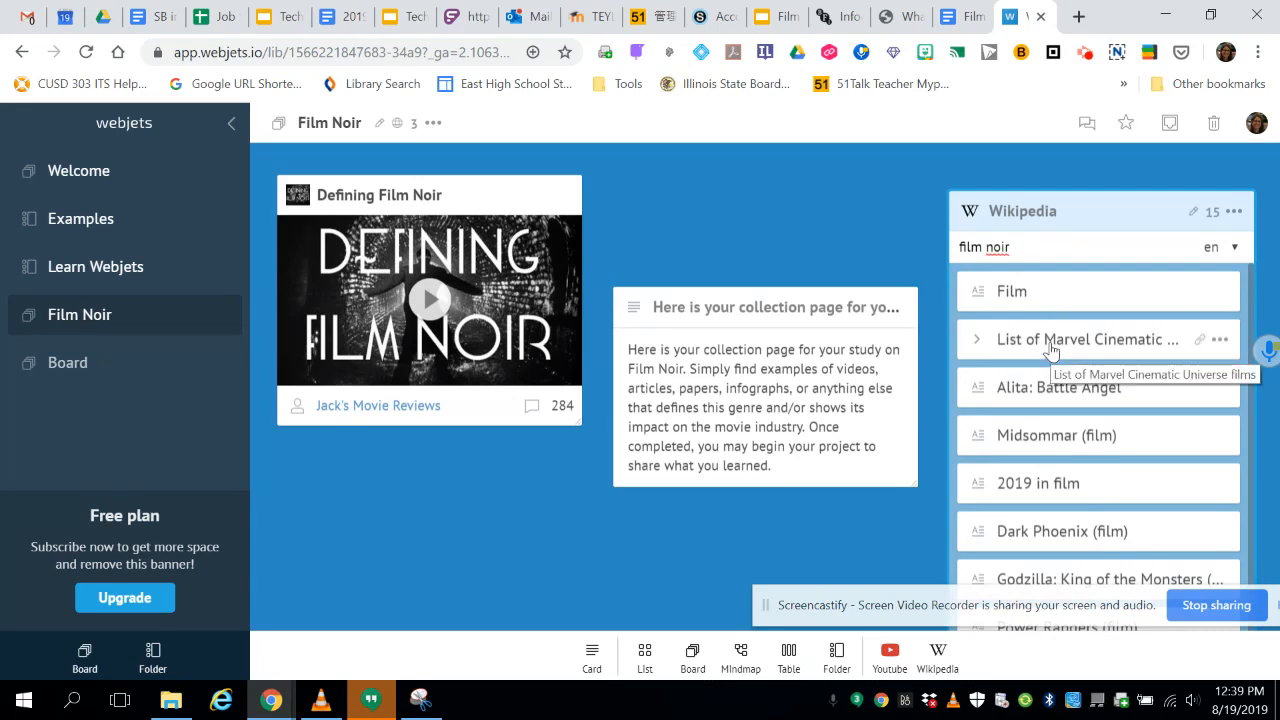
scroll(1050, 350, "down", 1)
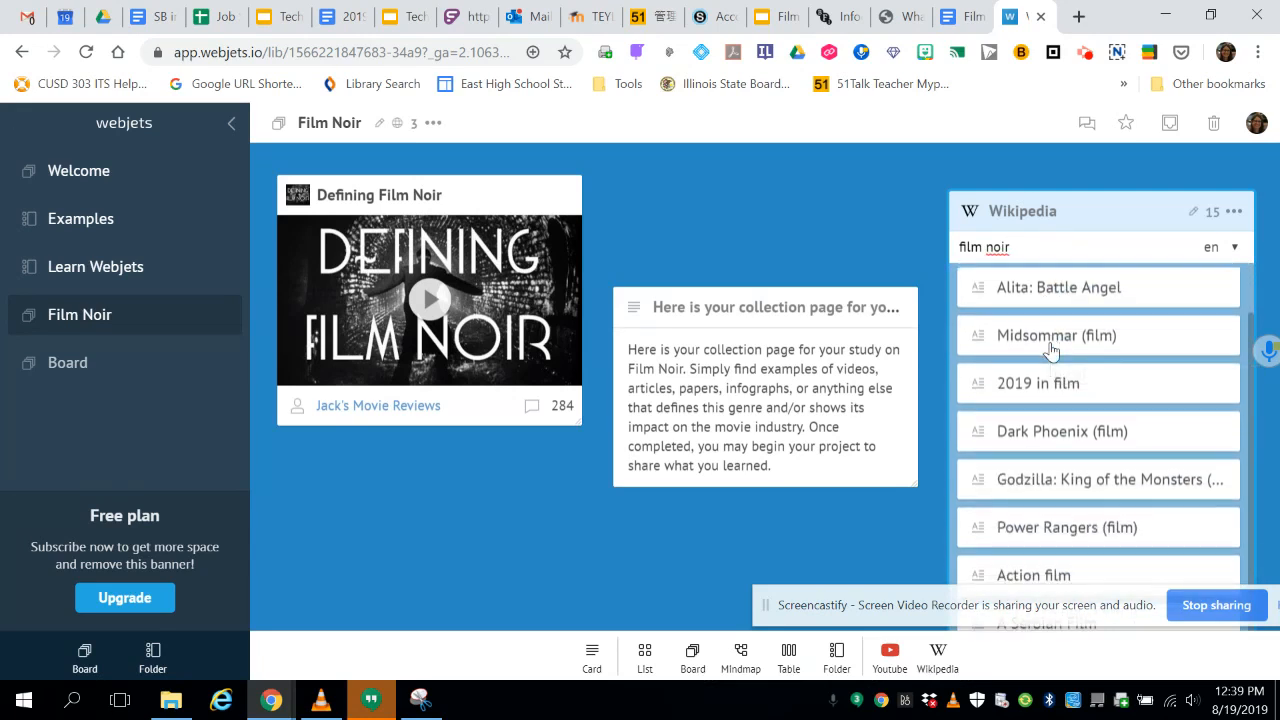
scroll(1050, 350, "up", 1)
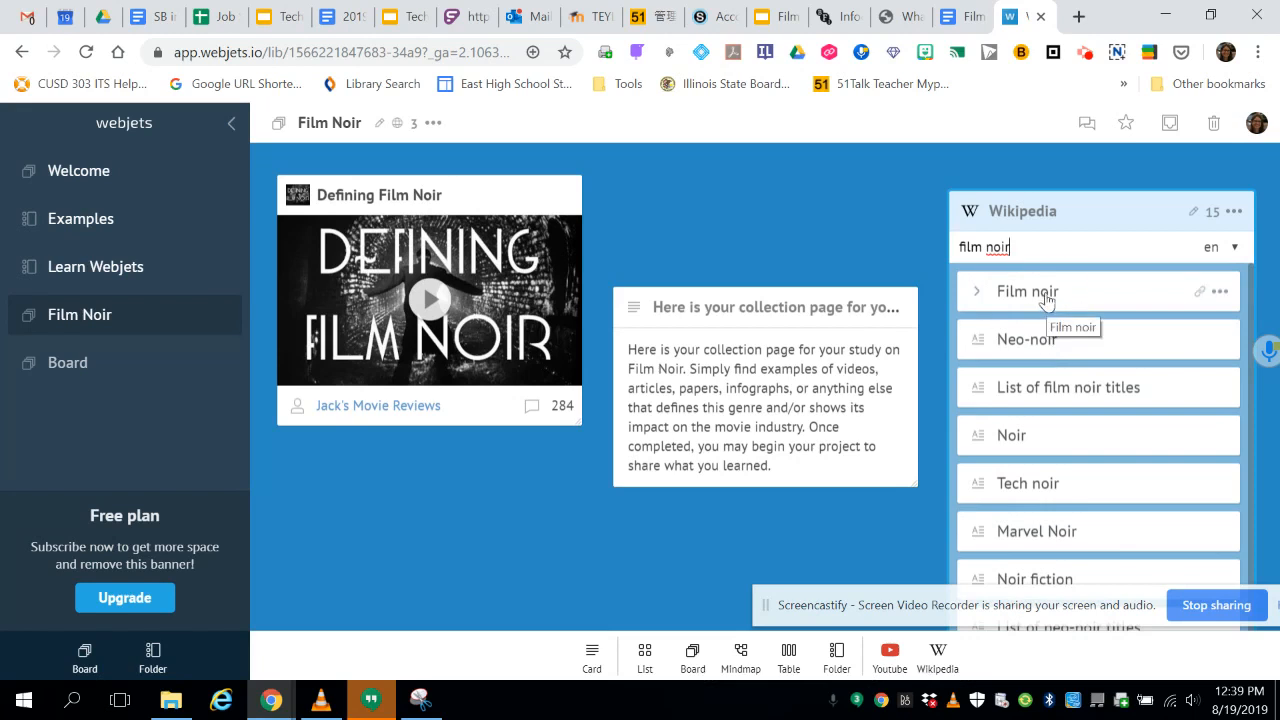
- Place the "Film noir" Wikipedia article on the board directly below the "Defining Film Noir" video card
left_click(1041, 298)
left_click_drag(1041, 298, 372, 457)
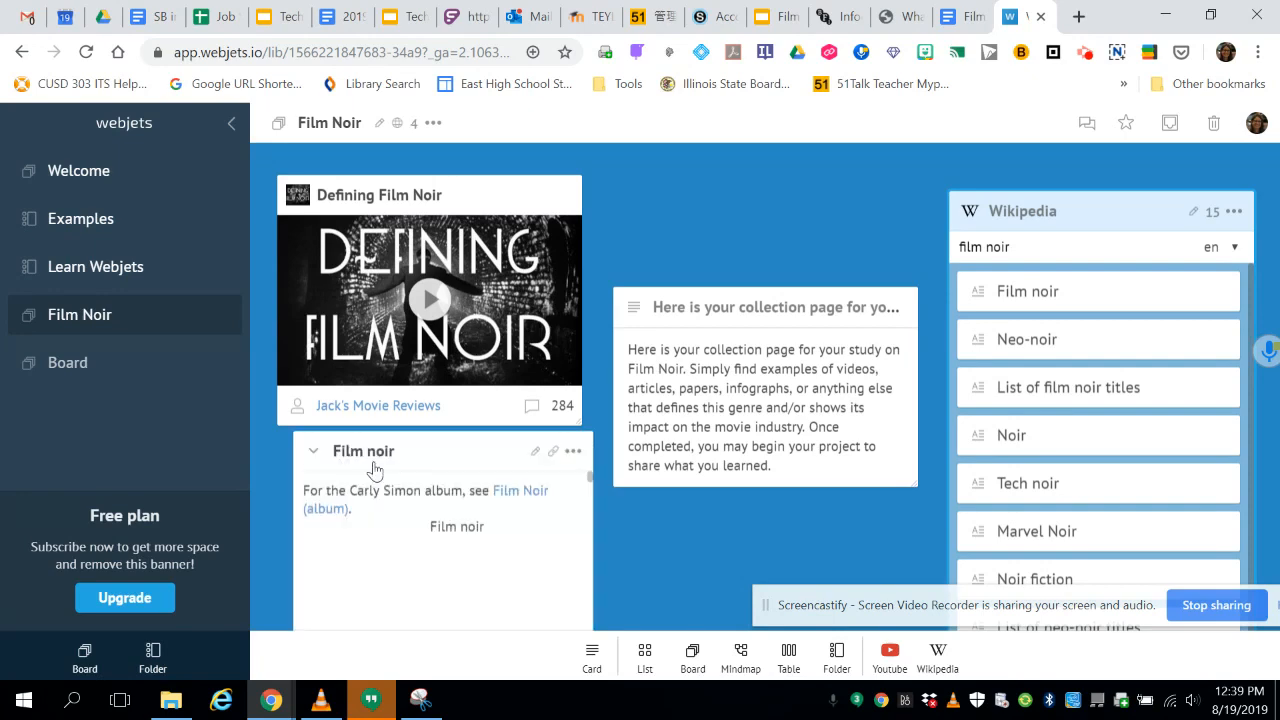
left_click(376, 458)
left_click_drag(376, 458, 430, 545)
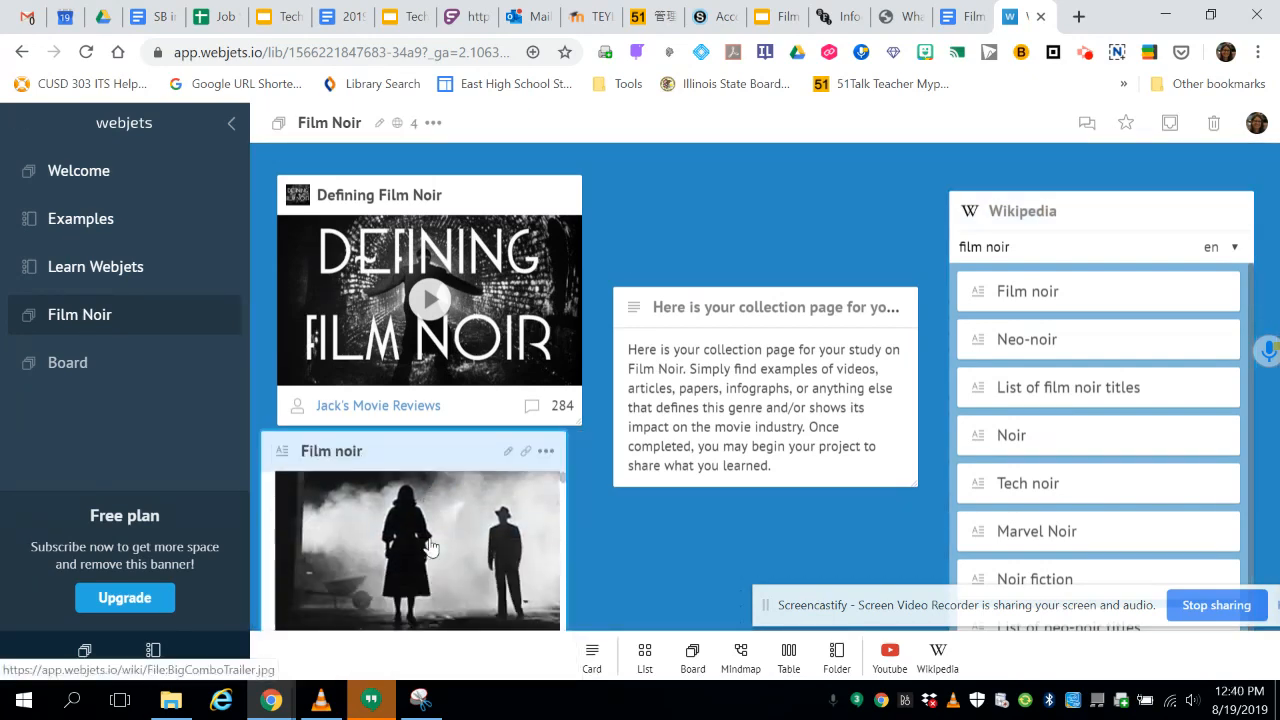
- Skim through the "Film noir" article inside its card and remove the Wikipedia search card from the board
scroll(430, 545, "down", 10)
scroll(432, 541, "down", 12)
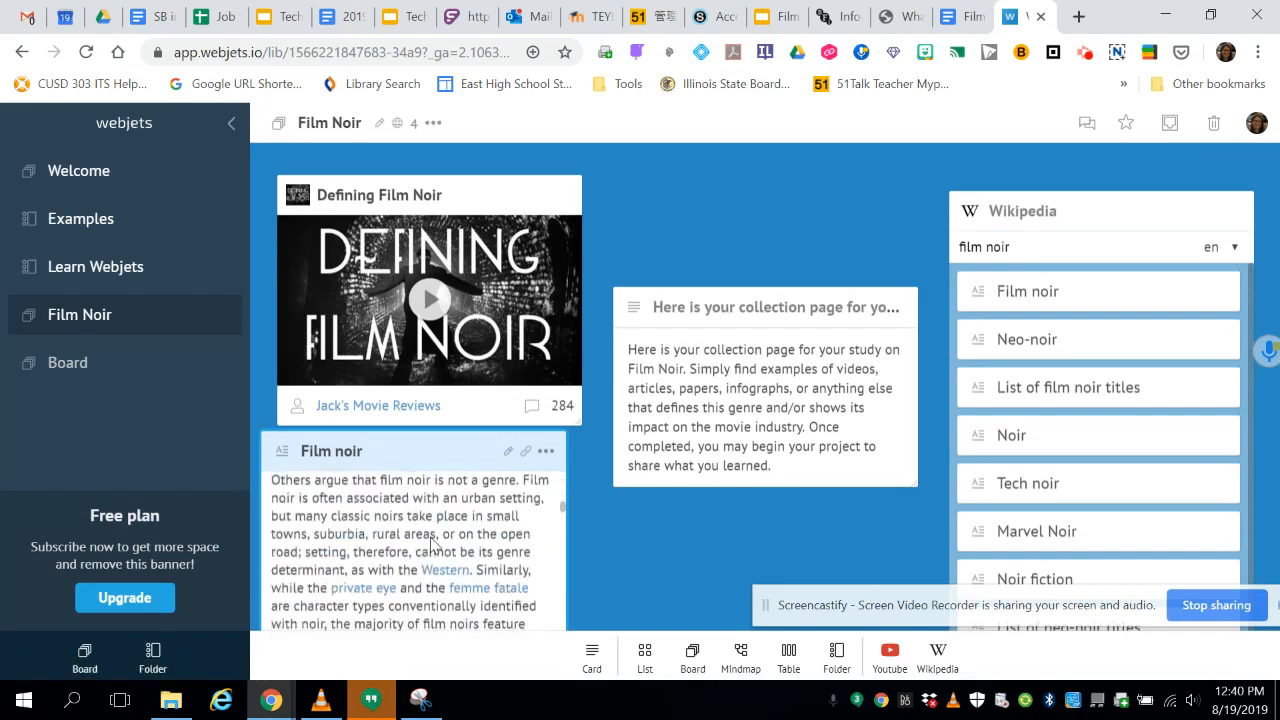
scroll(435, 537, "down", 6)
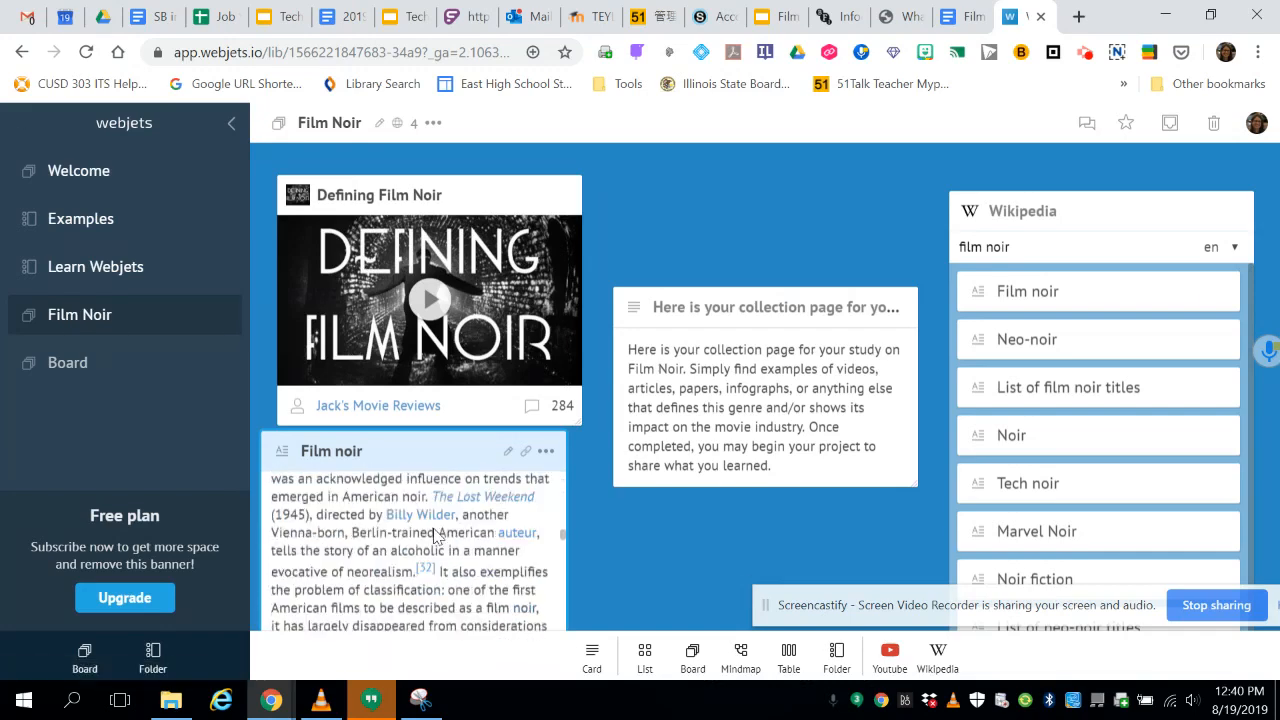
scroll(437, 527, "down", 3)
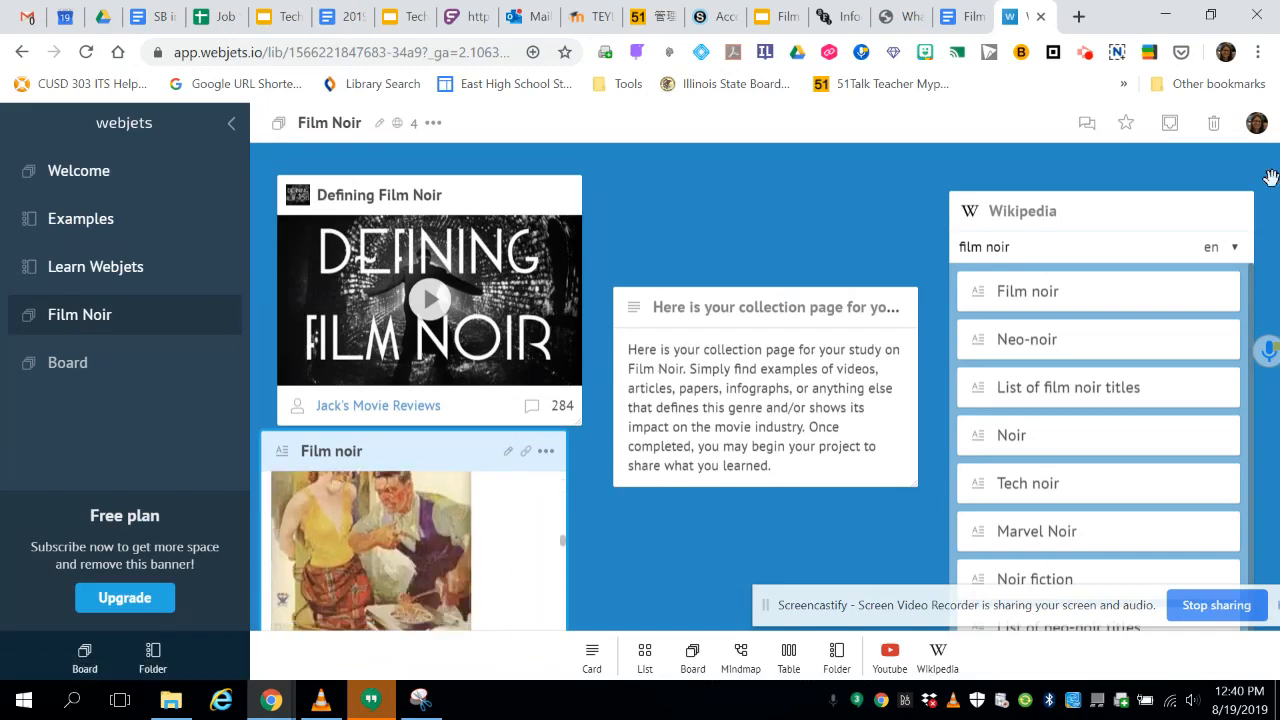
left_click(1236, 213)
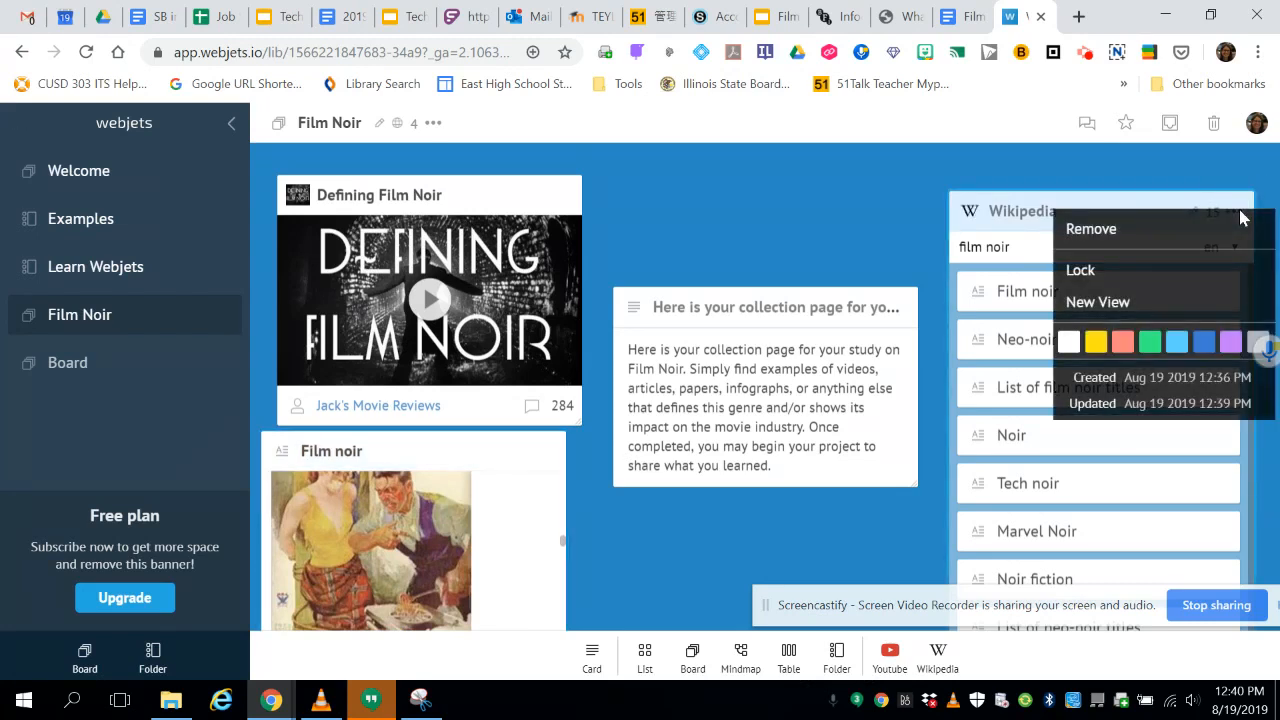
left_click(1130, 235)
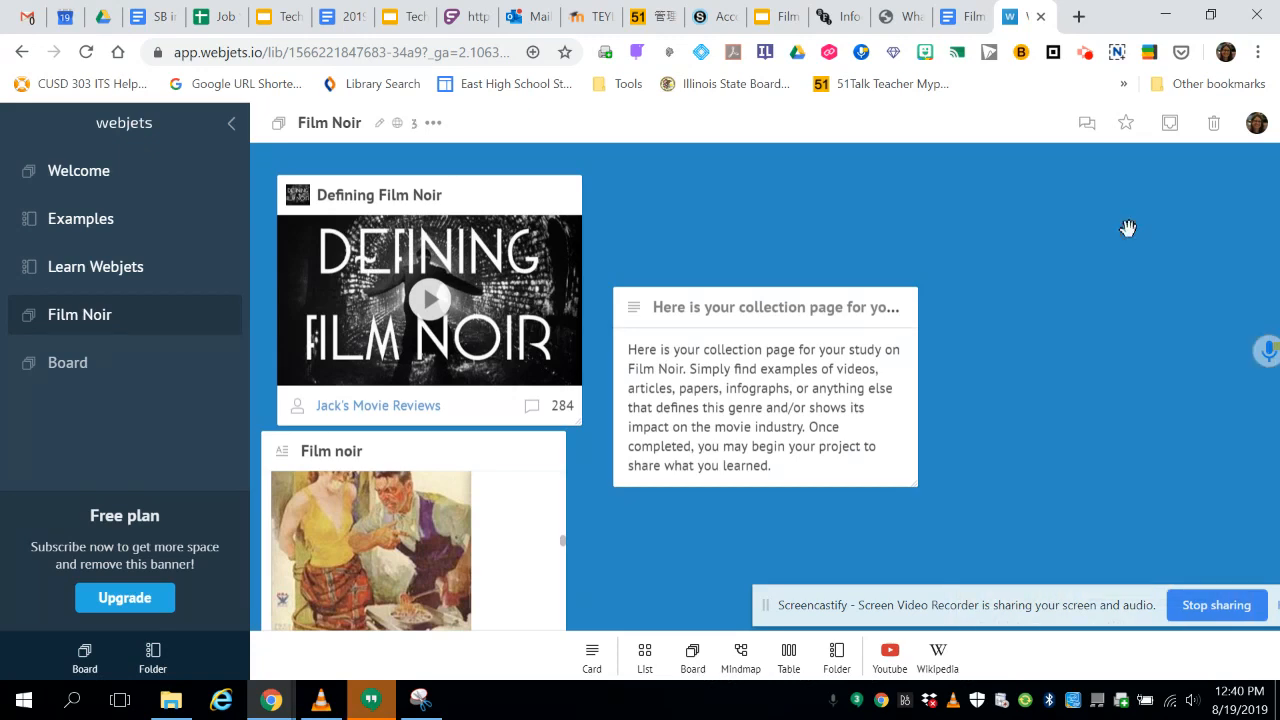
- Look over the "Darkness Visible" film noir infographic on the bfi.org.uk page and copy its image
left_click(831, 24)
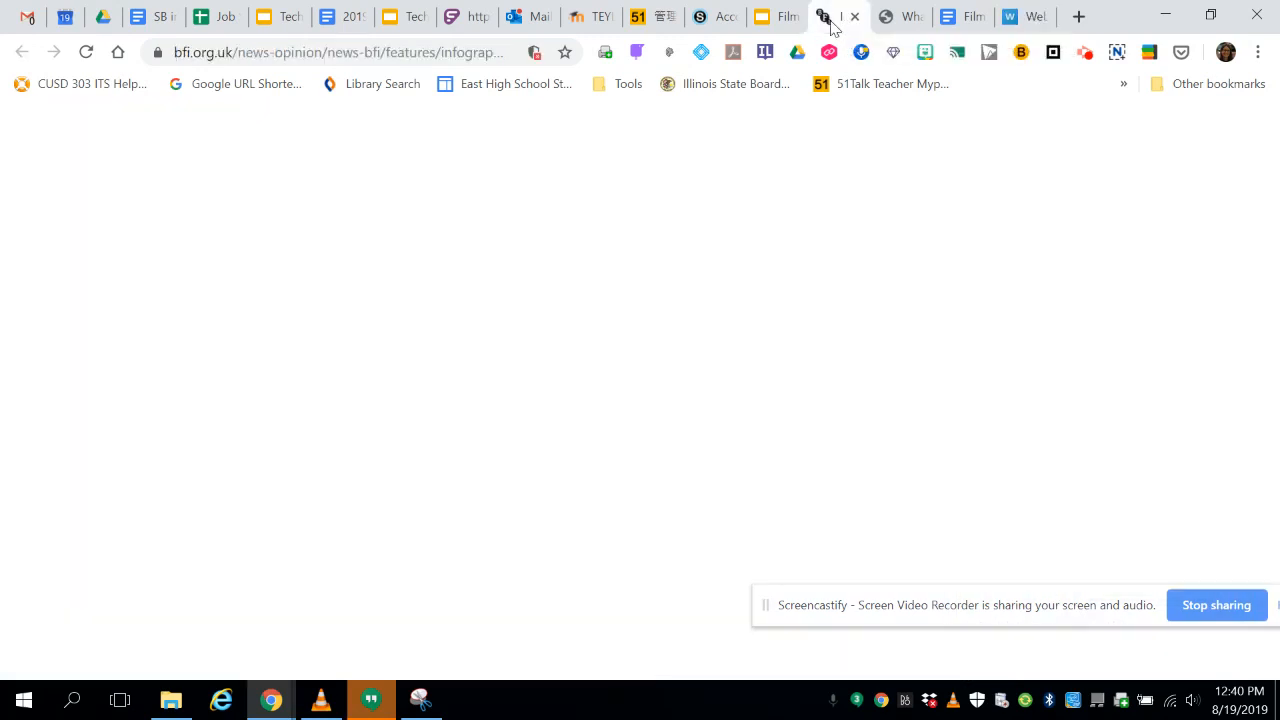
scroll(903, 322, "down", 20)
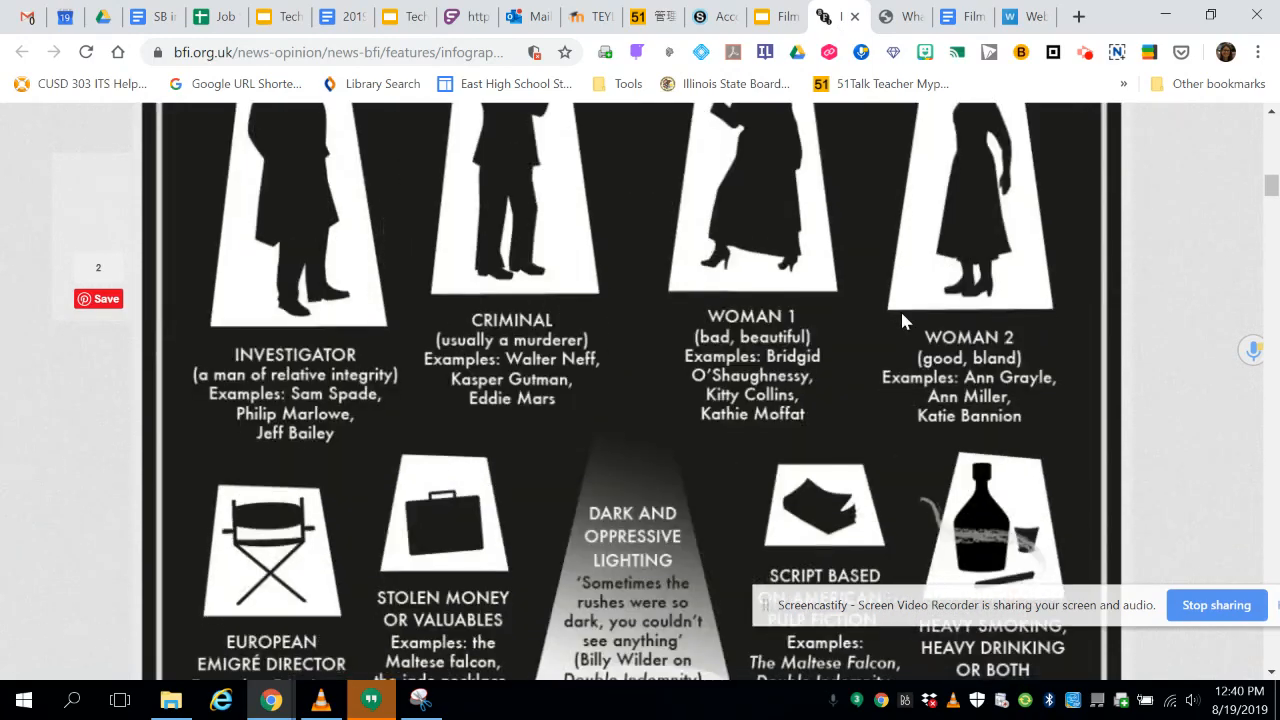
scroll(902, 318, "up", 20)
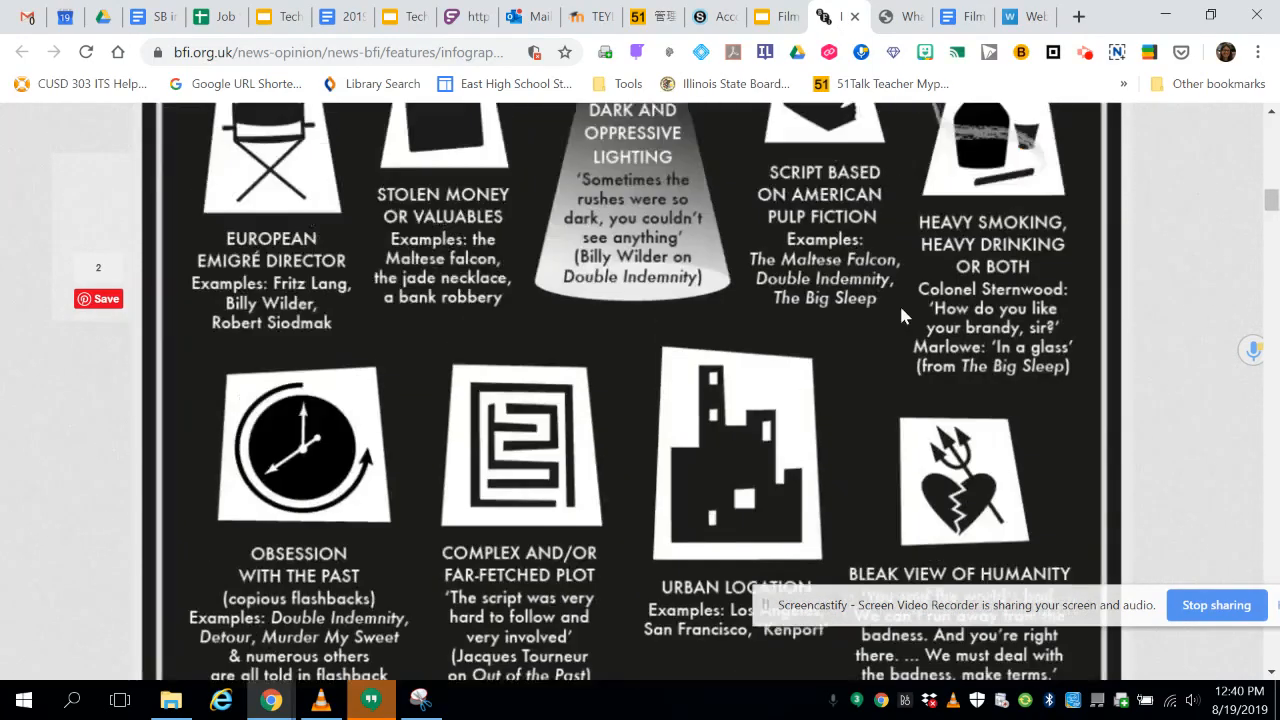
scroll(906, 305, "down", 10)
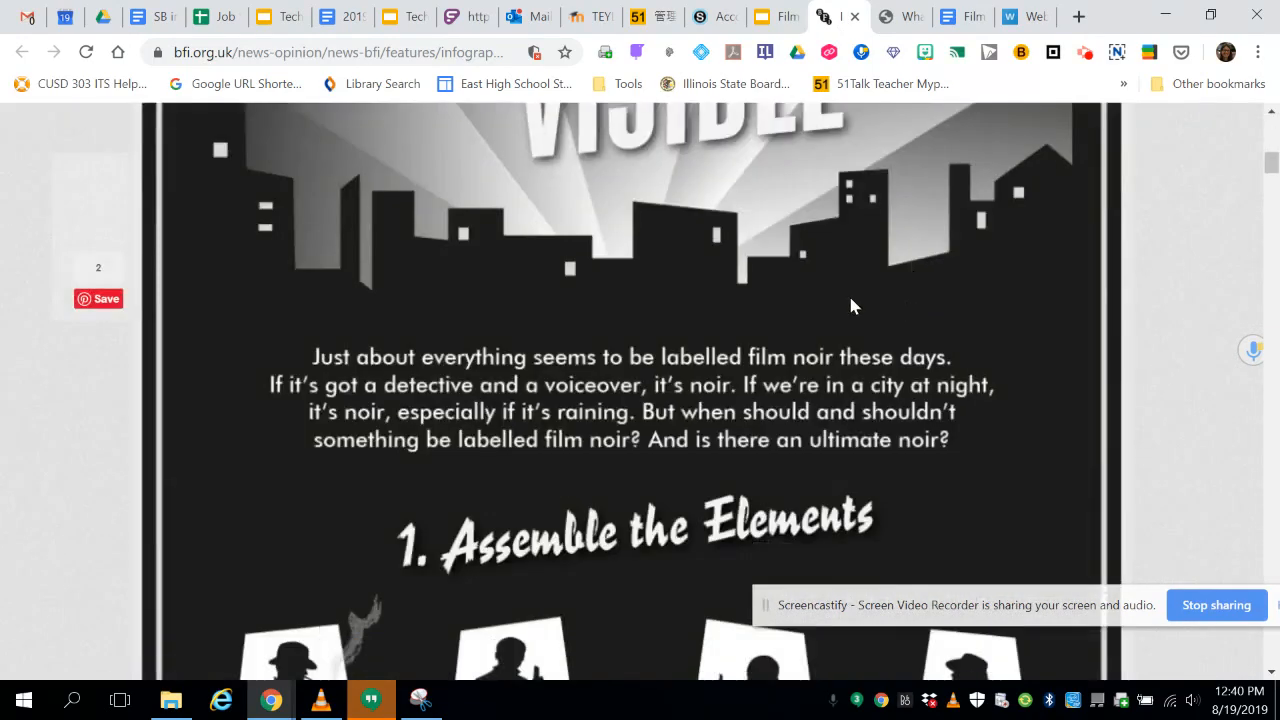
right_click(702, 261)
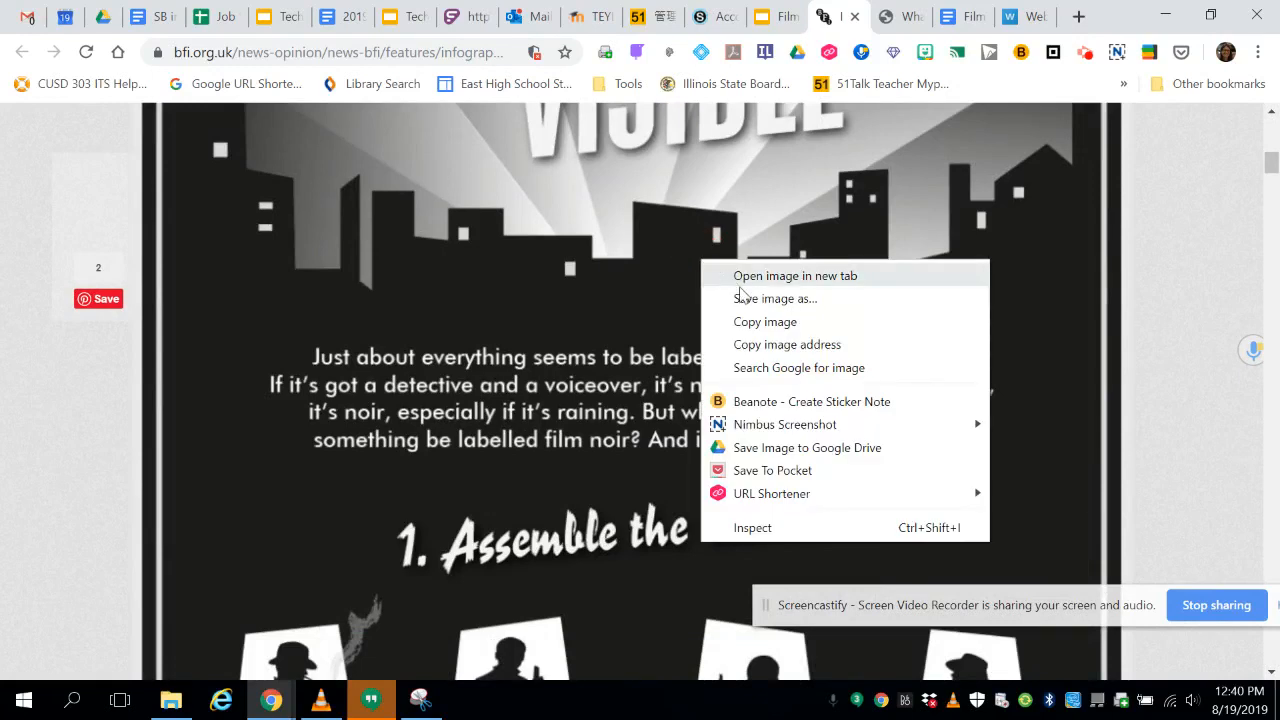
left_click(762, 322)
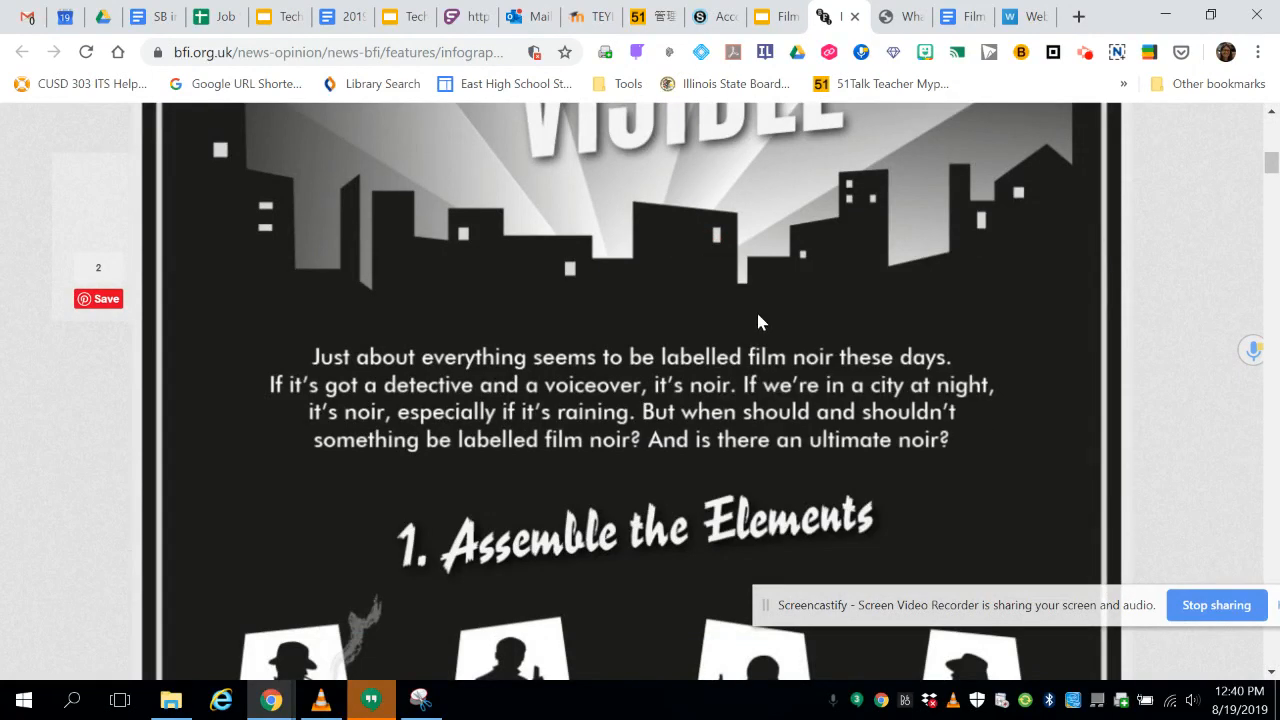
- Paste the copied infographic onto the Film Noir board in Webjets and place its card to the right of the instructions card
left_click(1012, 32)
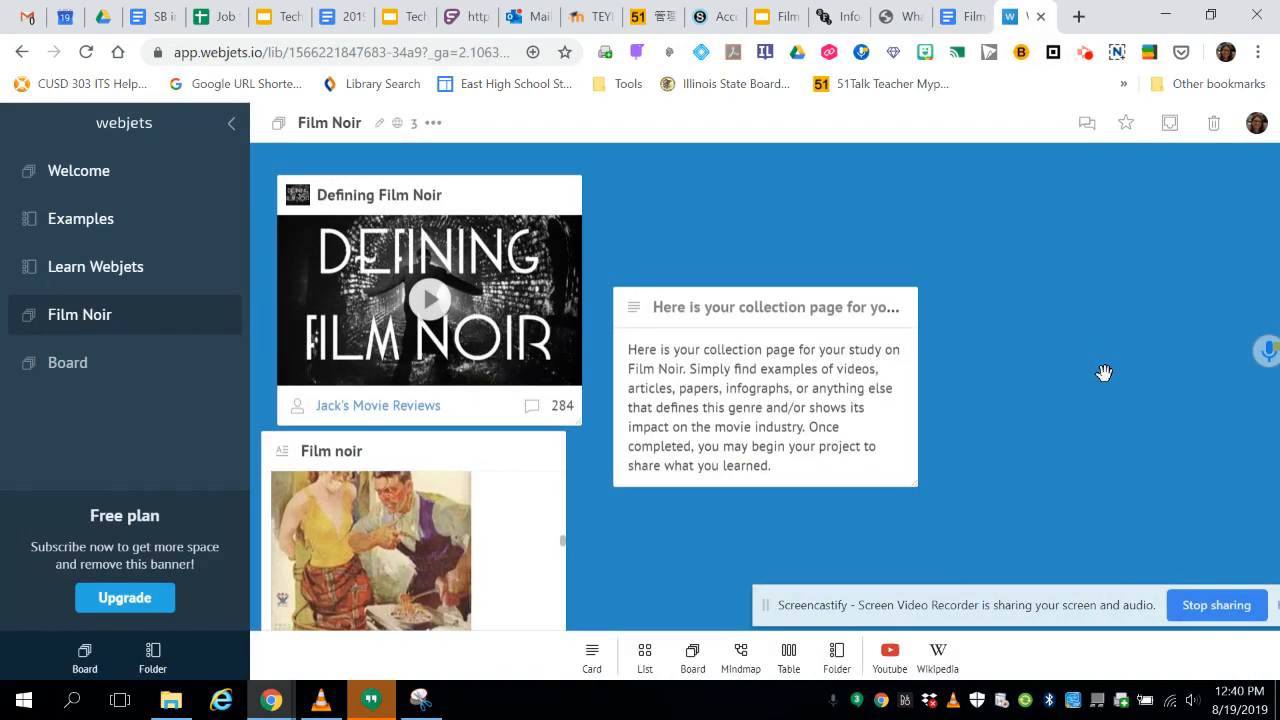
key("ctrl+v")
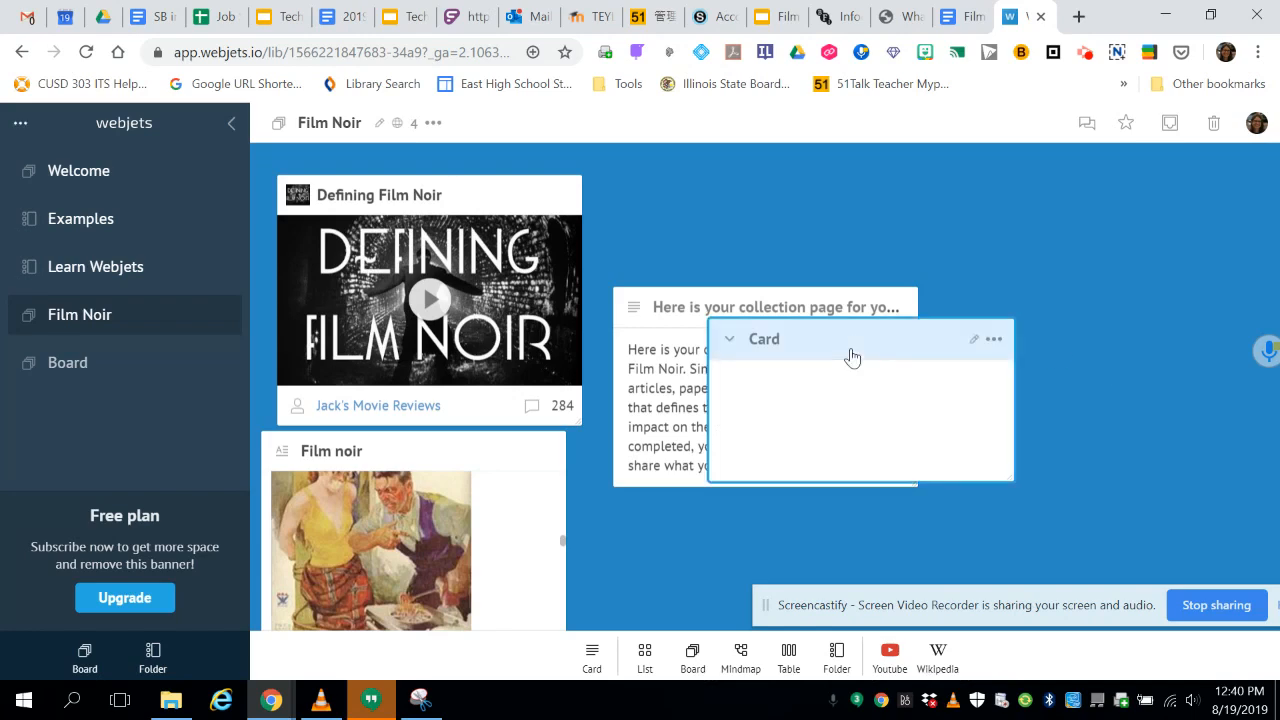
left_click_drag(849, 354, 1118, 250)
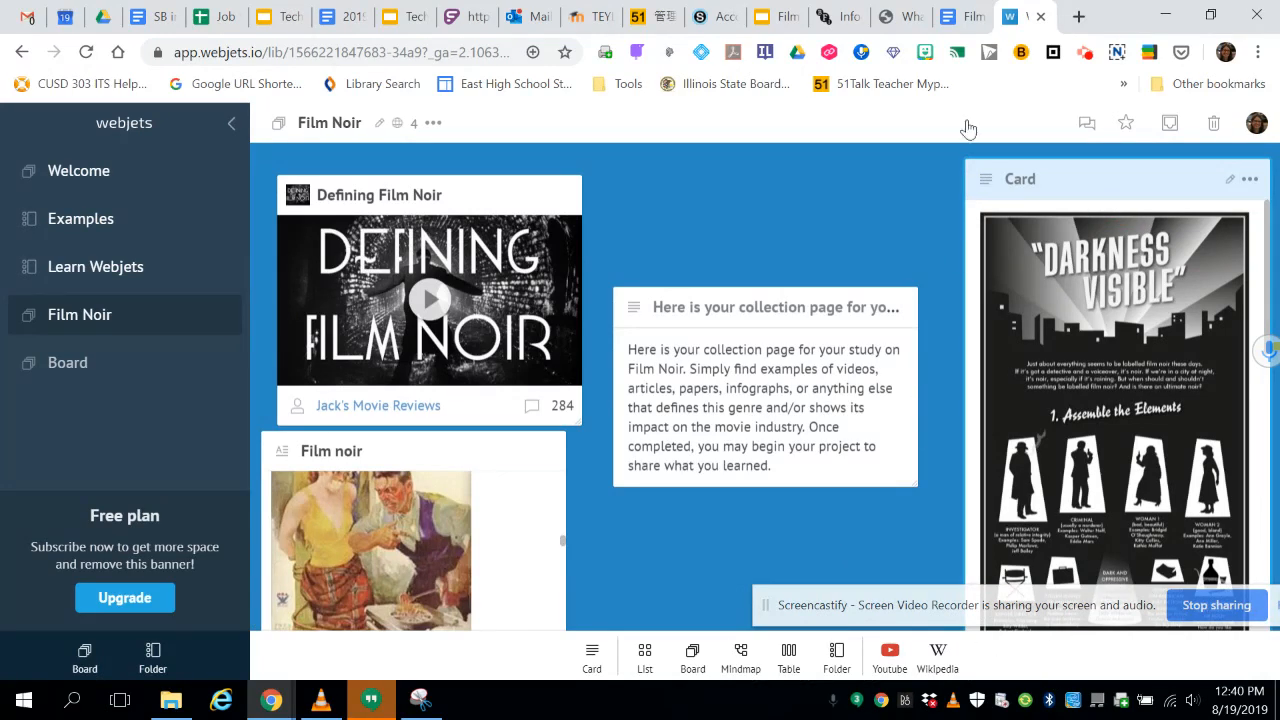
- Add the filmnoirfoundation.org/filmnoir.html link as a card below the instructions card and open its source page from the card
left_click(903, 17)
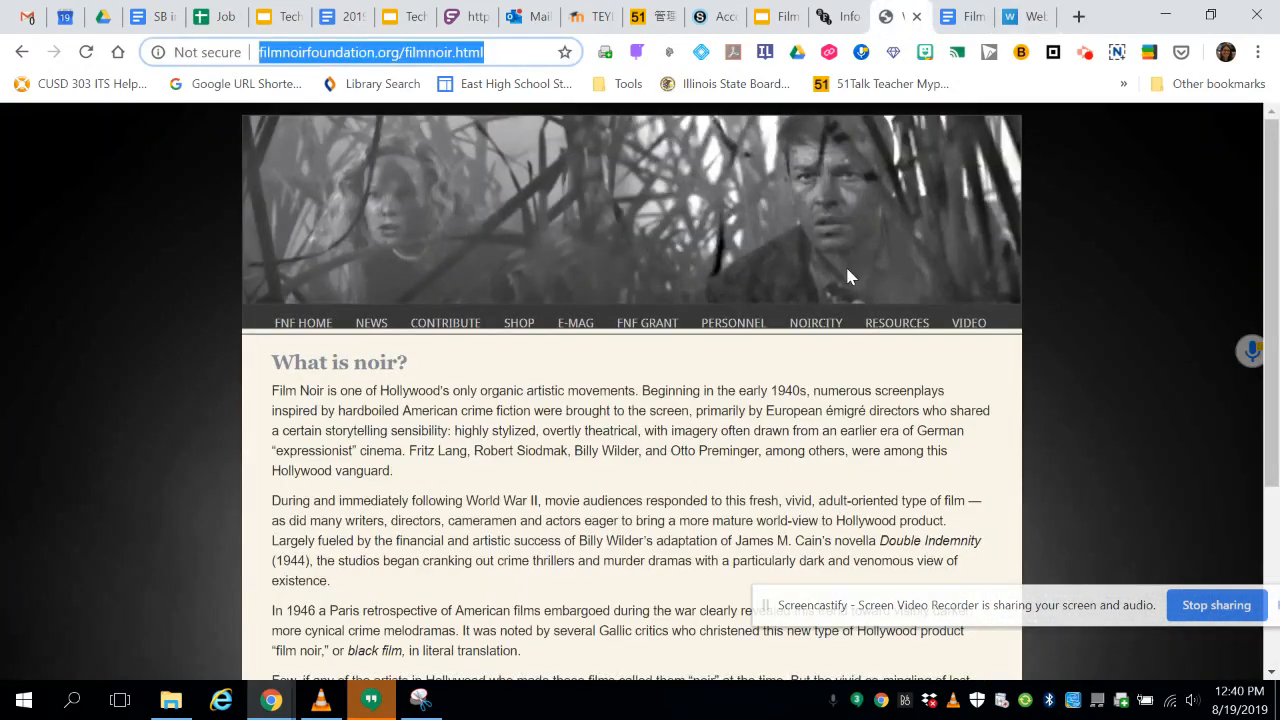
left_click(1013, 18)
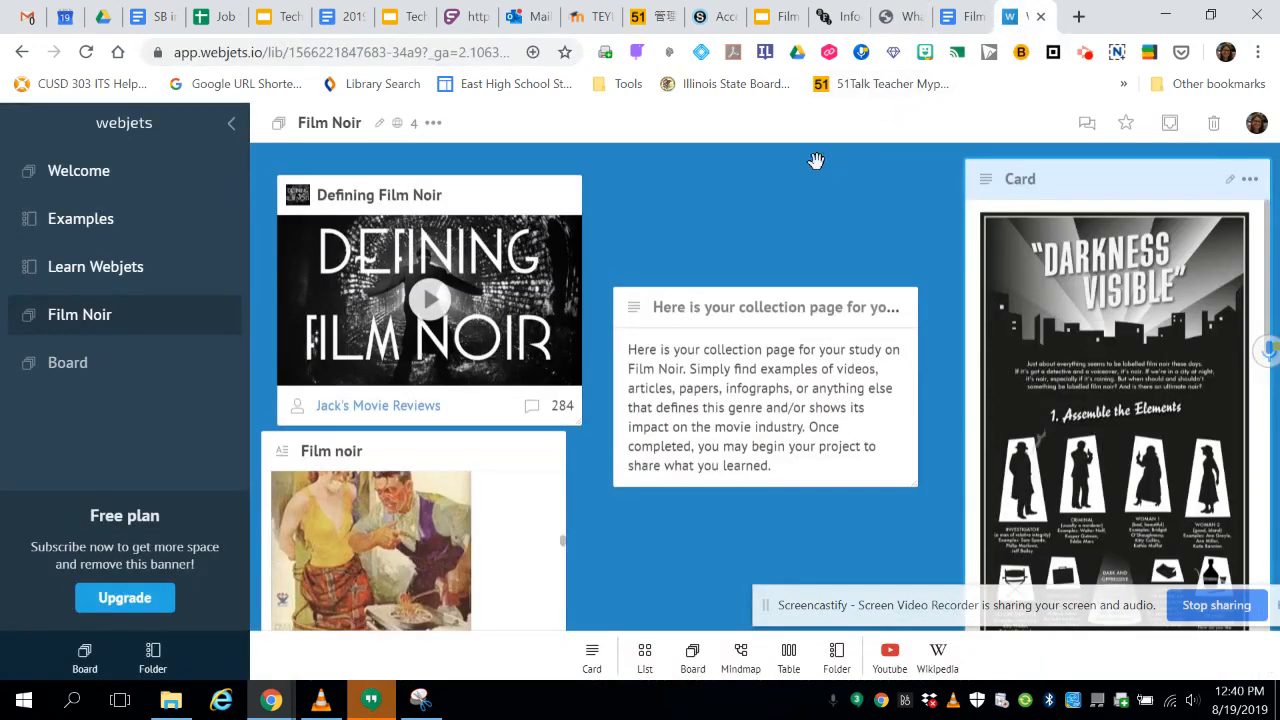
left_click(790, 180)
left_click(788, 191)
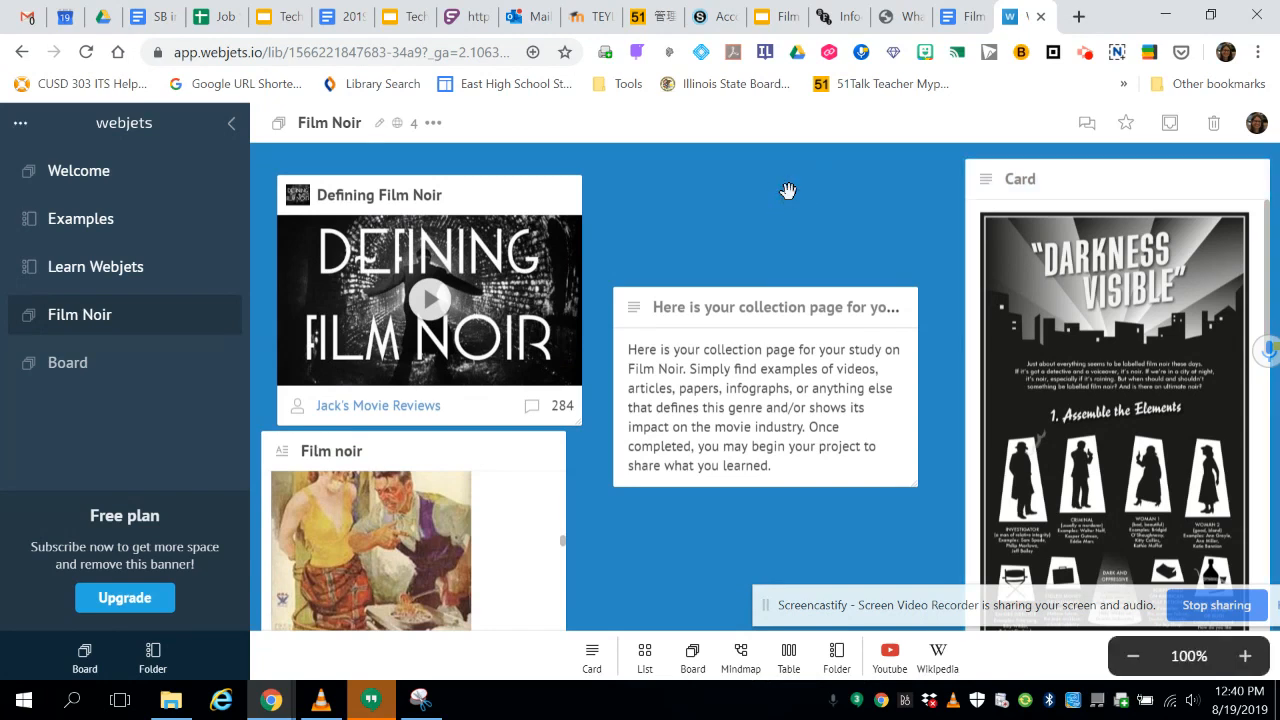
key("ctrl+v")
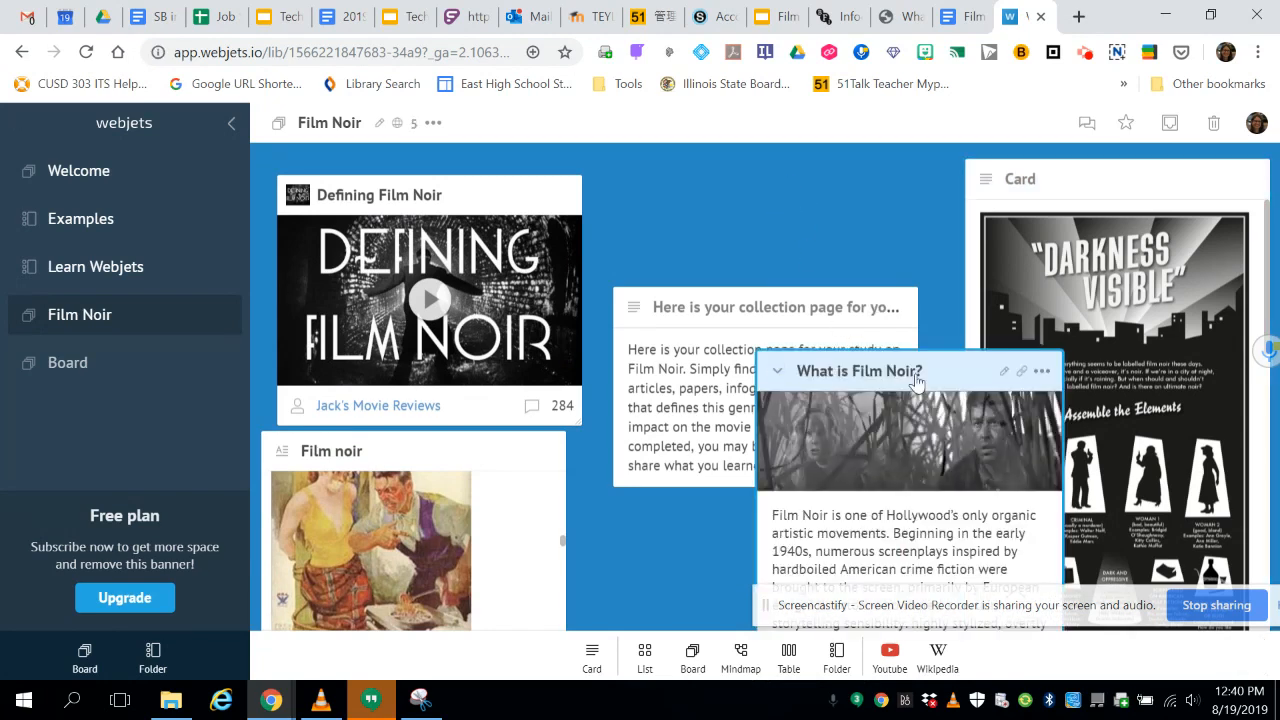
left_click(910, 372)
left_click_drag(910, 372, 762, 520)
scroll(870, 385, "down", 3)
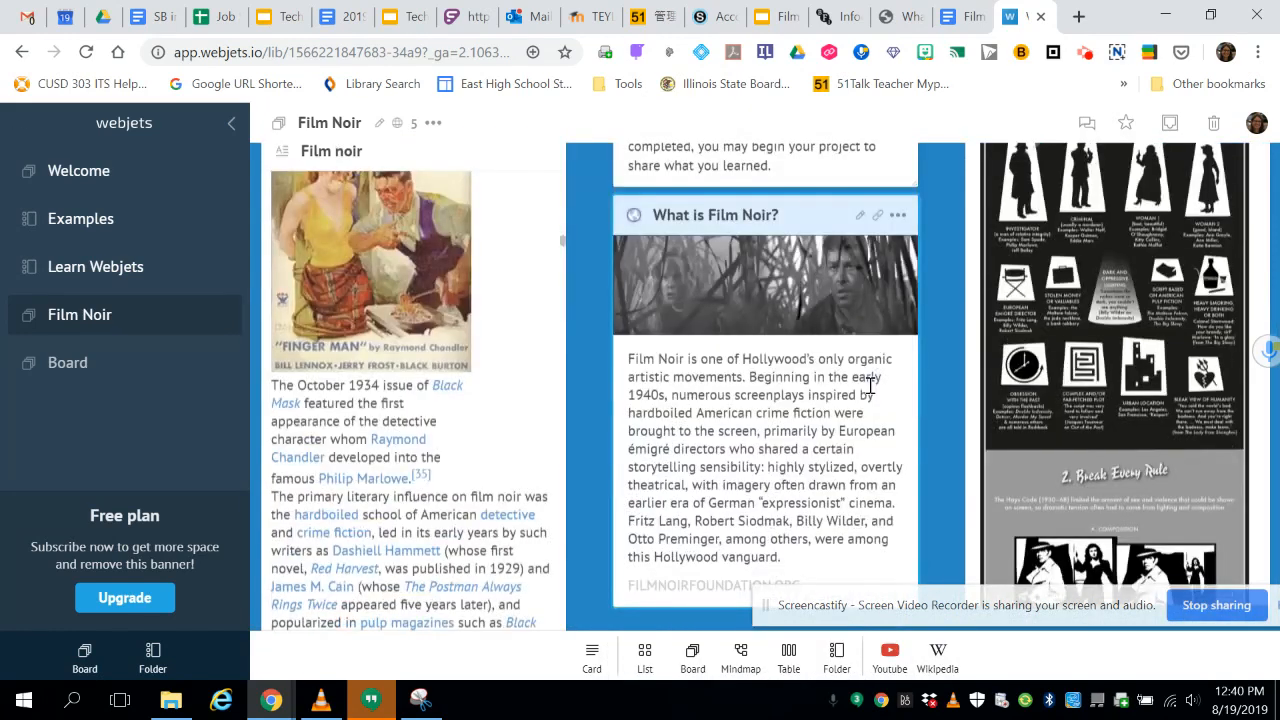
left_click(767, 288)
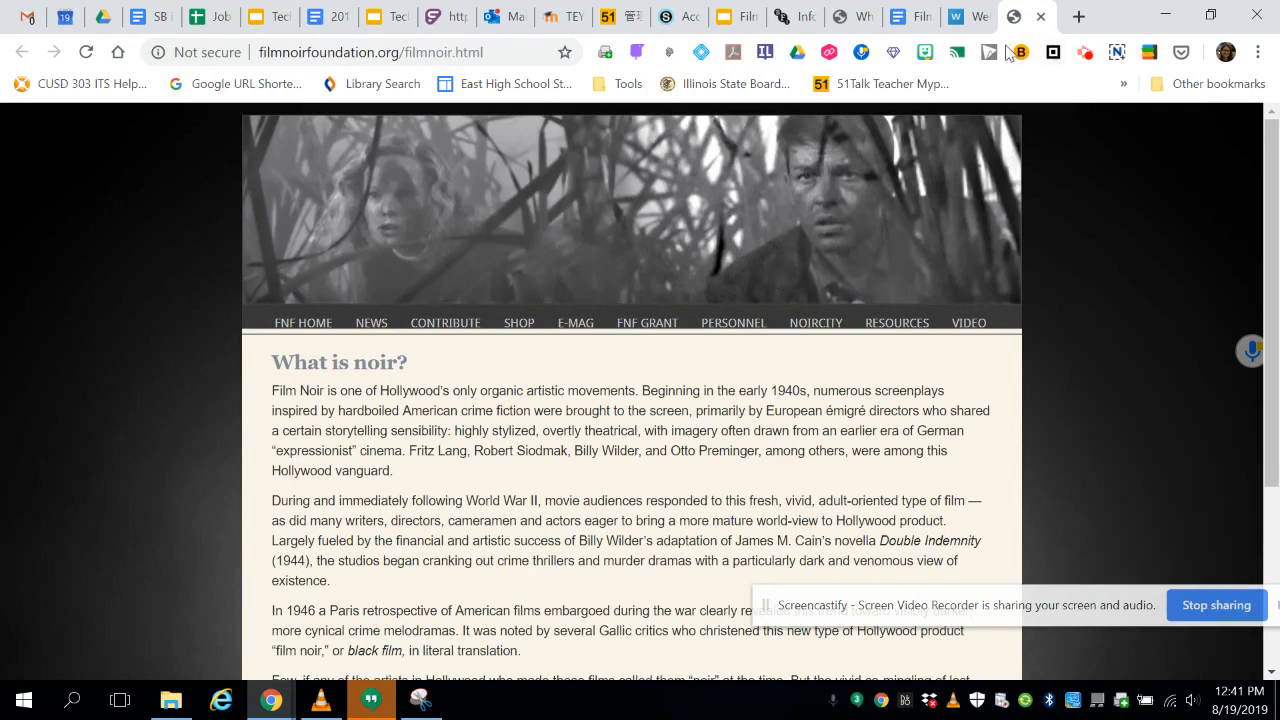
- Embed the Film Noir.ppt Google Slides presentation on the Film Noir board by its link, placing it to the right of the Wikipedia article
left_click(727, 17)
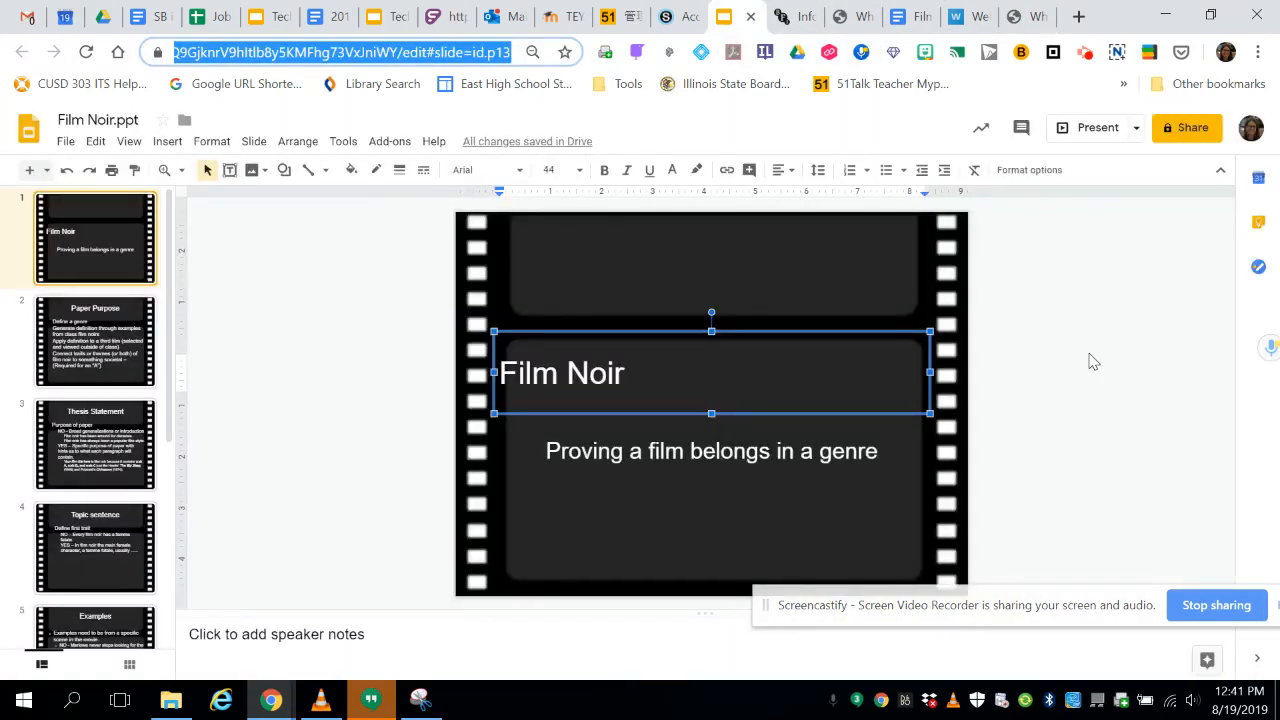
left_click(968, 22)
scroll(975, 300, "down", 5)
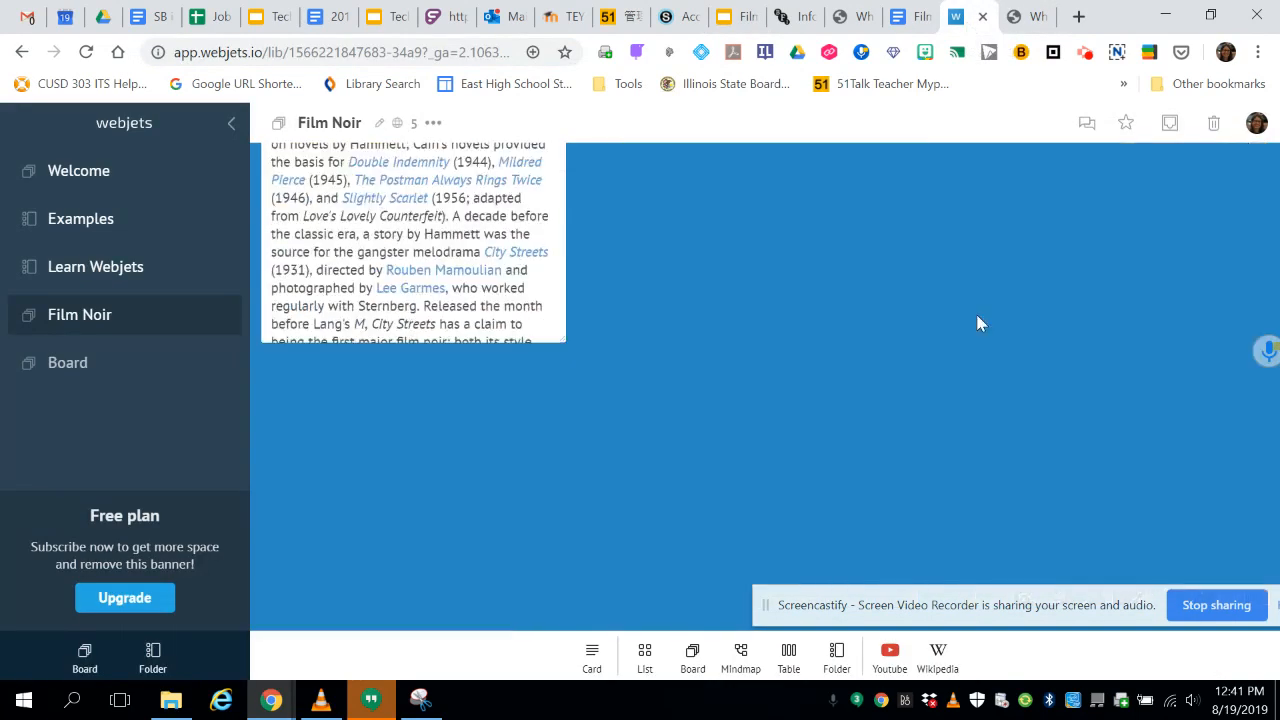
left_click(769, 205)
left_click(768, 203)
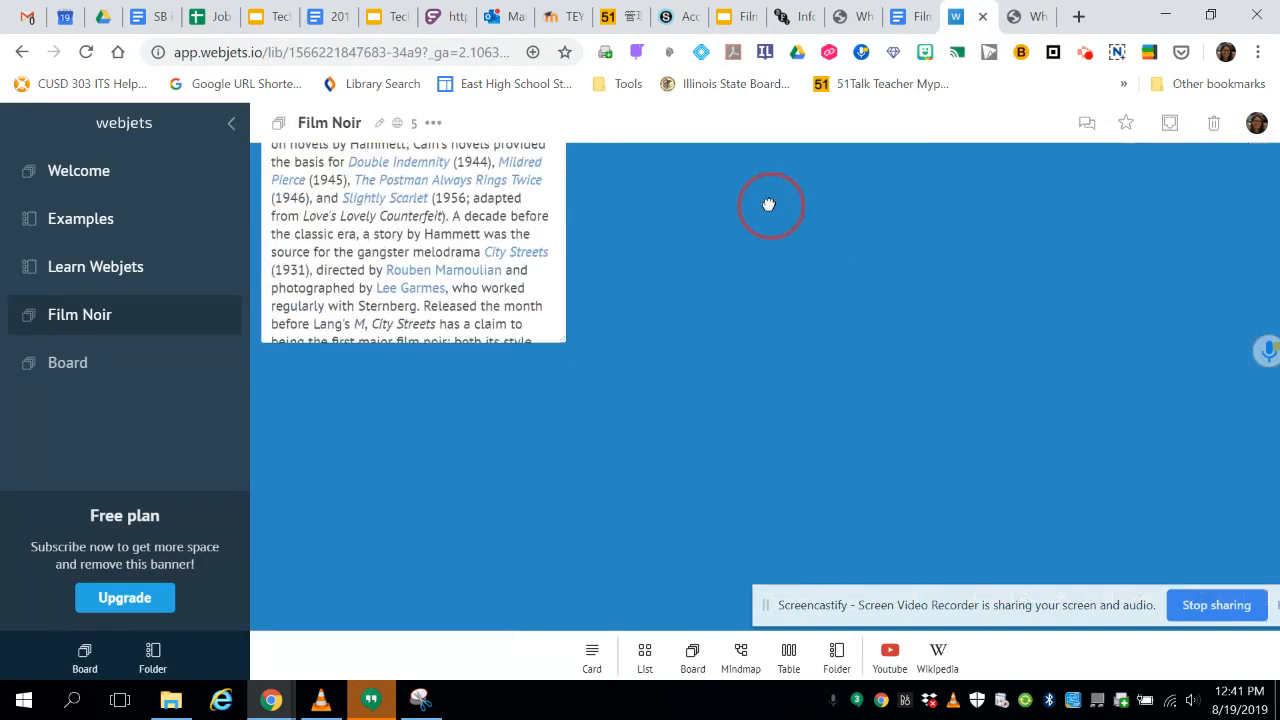
key("ctrl+v")
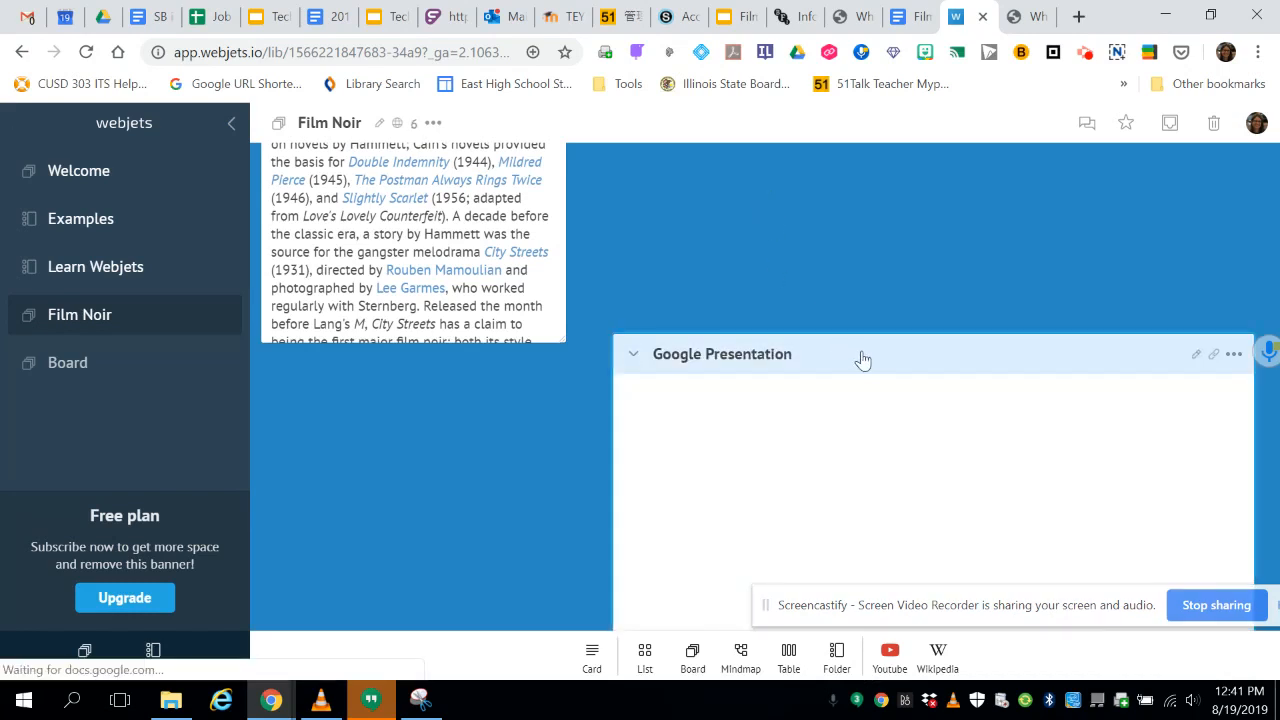
left_click_drag(860, 360, 845, 192)
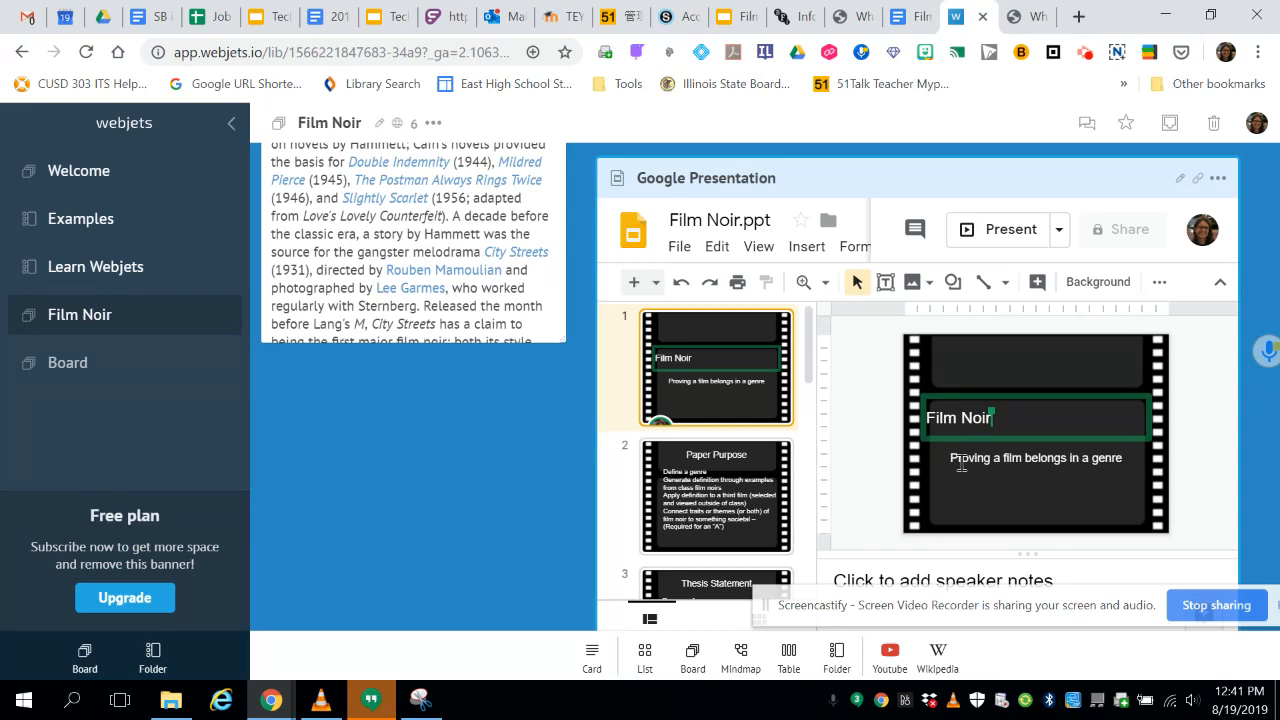
- Embed the "Film Noir Example" Google Doc on the board by its link, placing it below the Wikipedia article
left_click(910, 17)
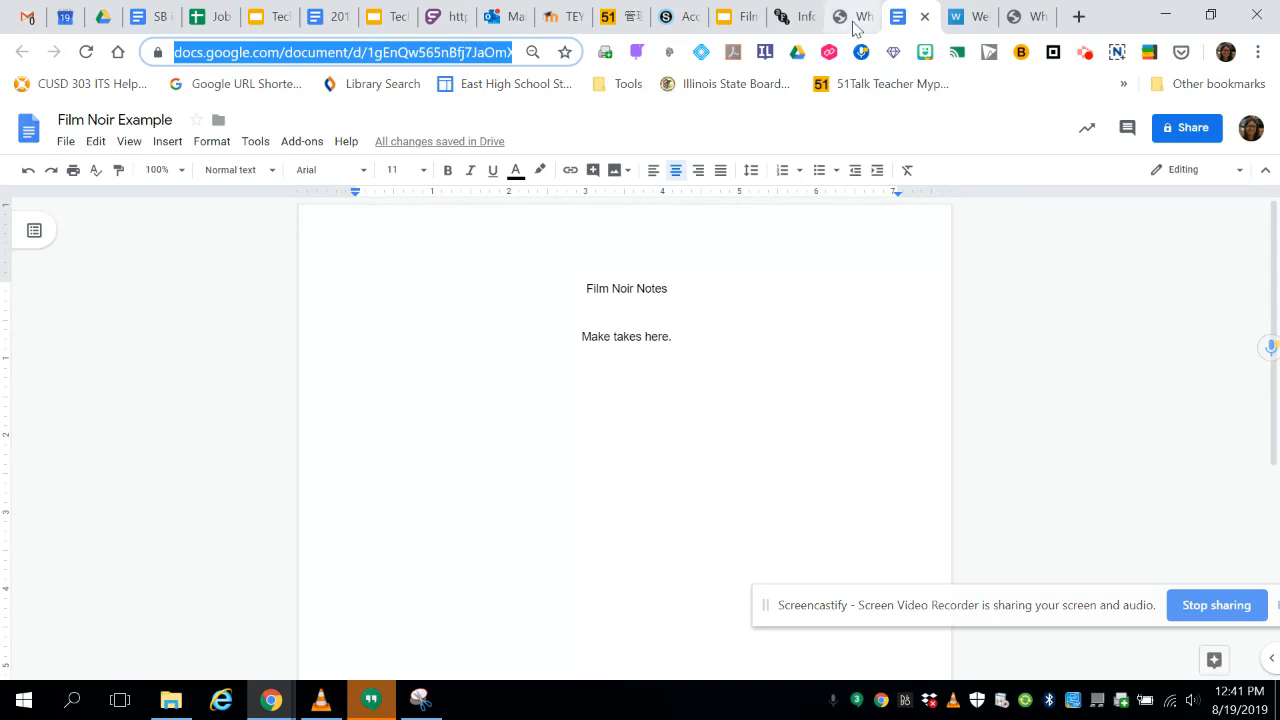
left_click(984, 30)
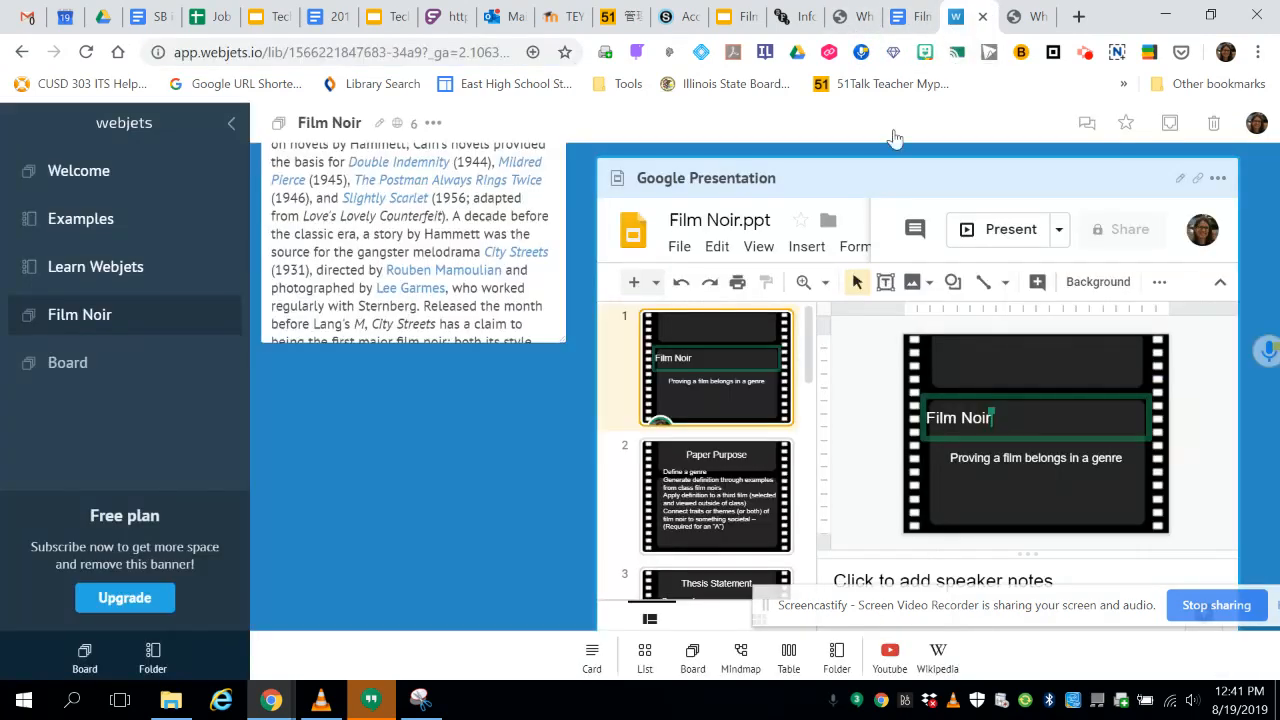
left_click(412, 404)
left_click(411, 401)
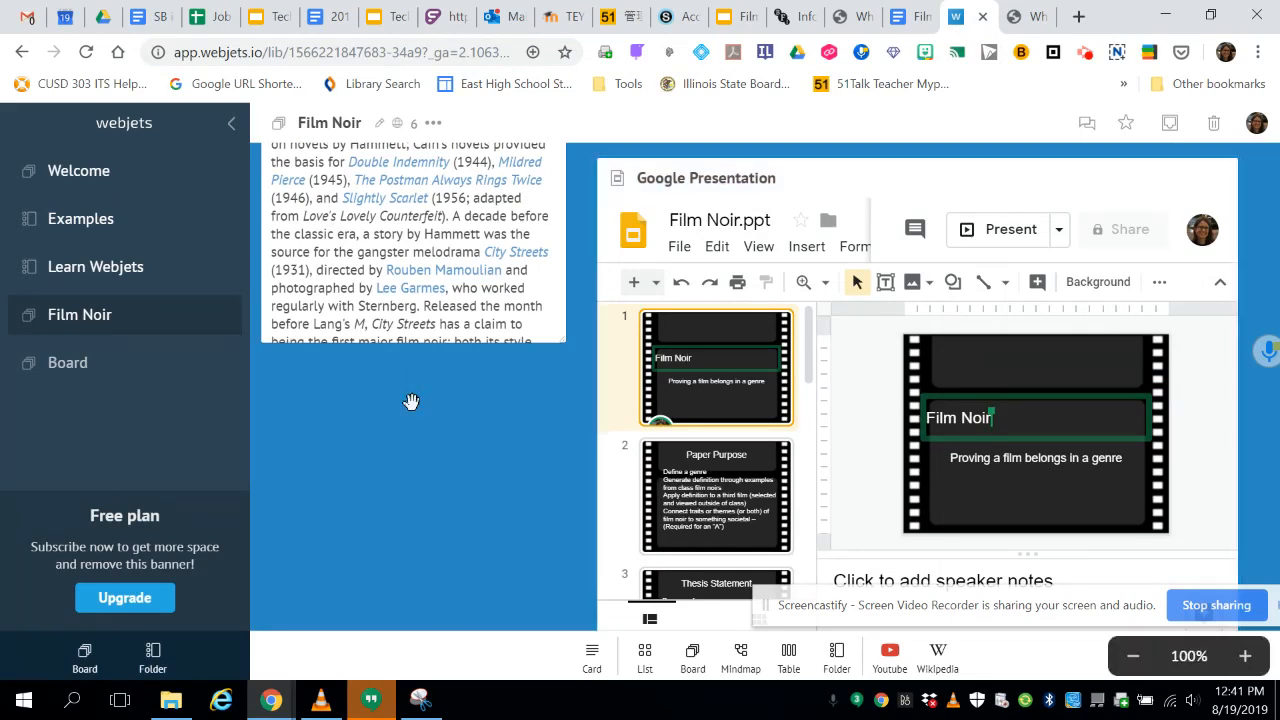
key("ctrl+v")
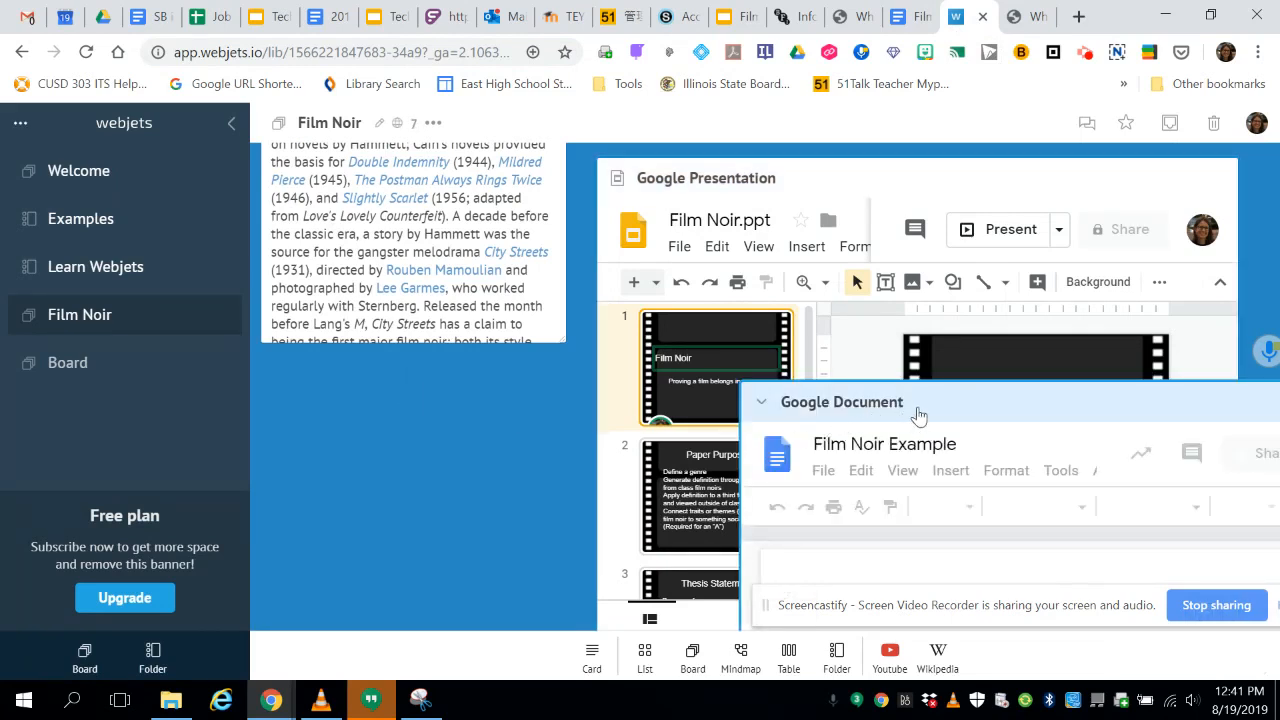
left_click_drag(918, 415, 436, 394)
- Page through the embedded presentation to the Thesis Statement slide and narrow the Google Document card to clear the presentation
scroll(1045, 435, "down", 1)
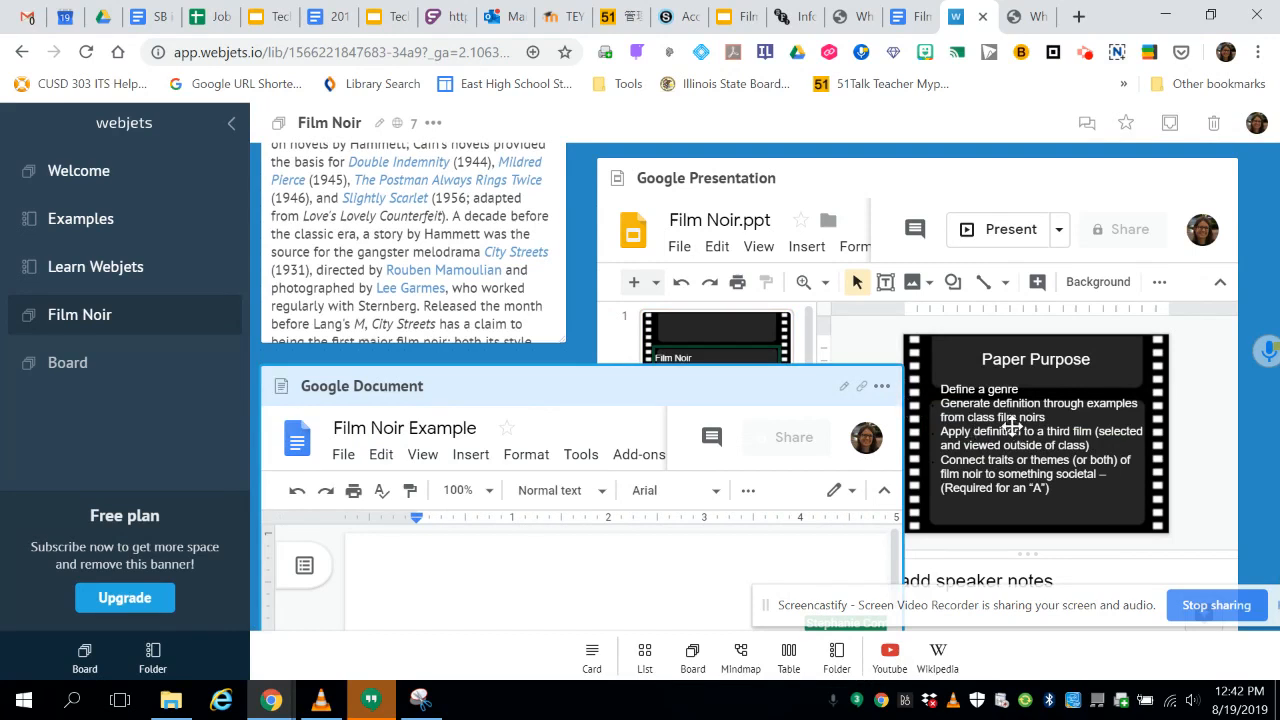
scroll(1012, 428, "down", 1)
left_click_drag(903, 563, 600, 528)
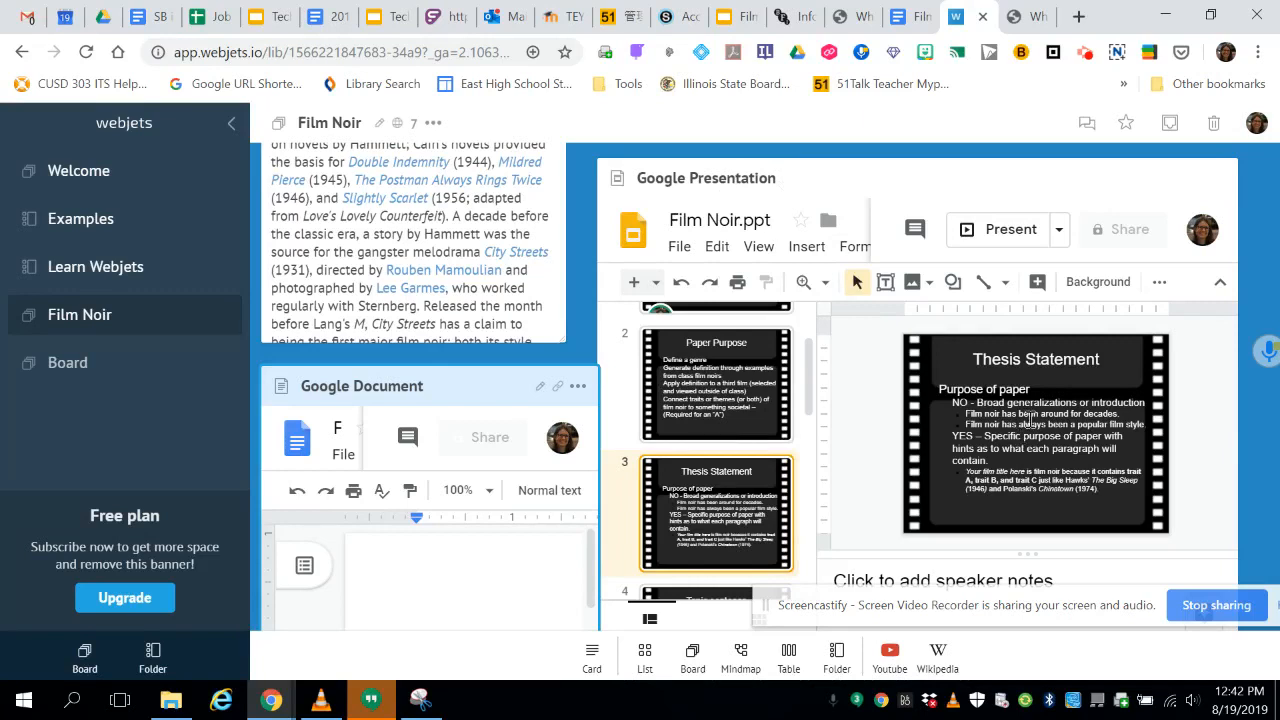